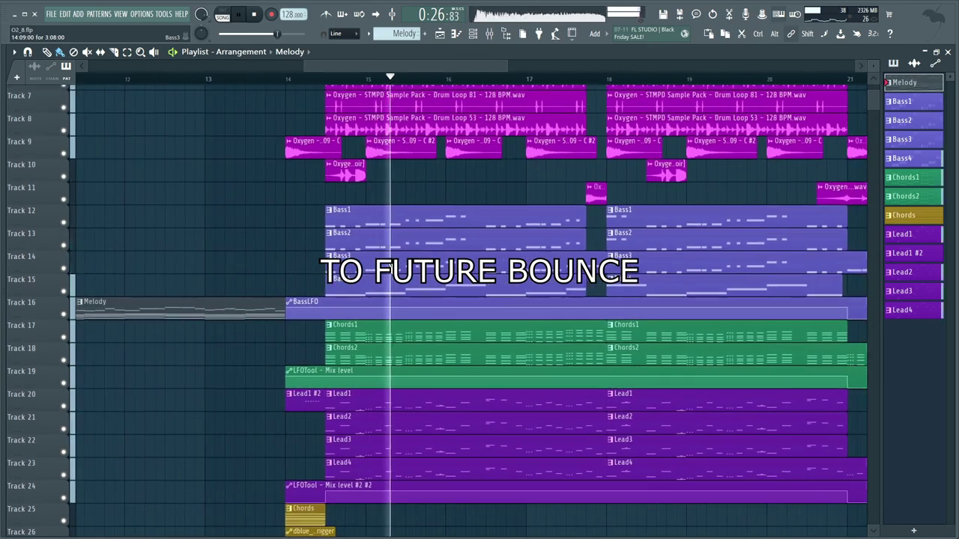
Step: Look over the arrangement's tracks in the playlist and the melody's notes in the piano roll during playback
scroll(514, 219, up, 3)
scroll(514, 216, up, 1)
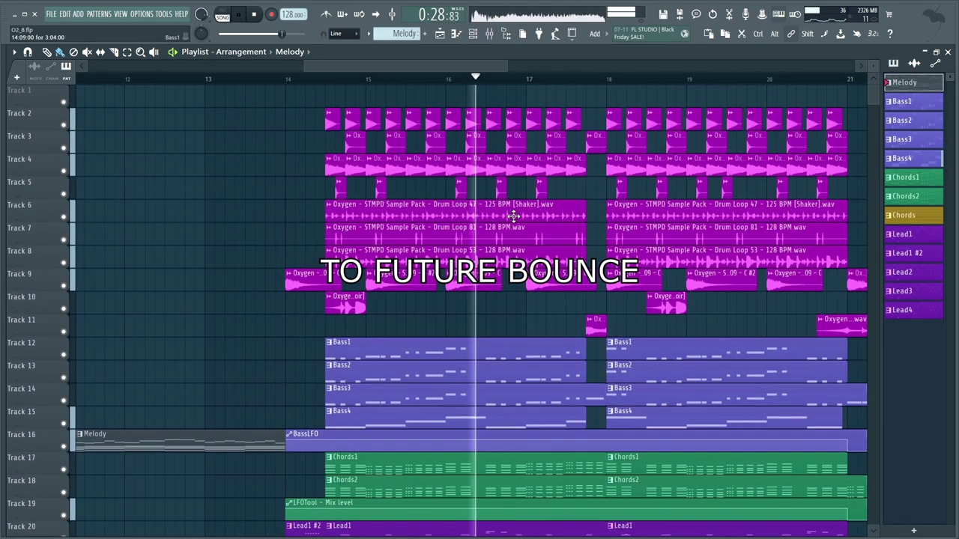
scroll(514, 216, down, 3)
scroll(513, 217, down, 2)
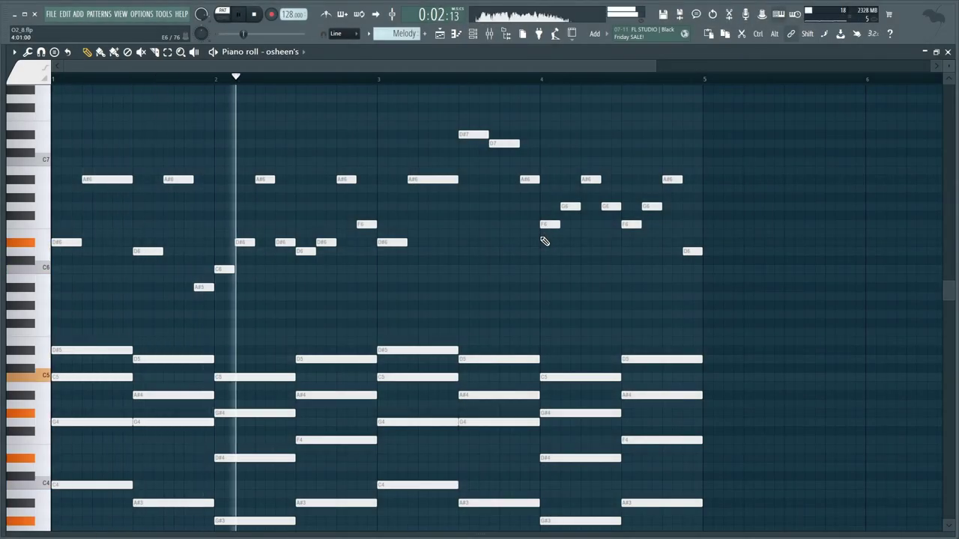
scroll(543, 256, down, 3)
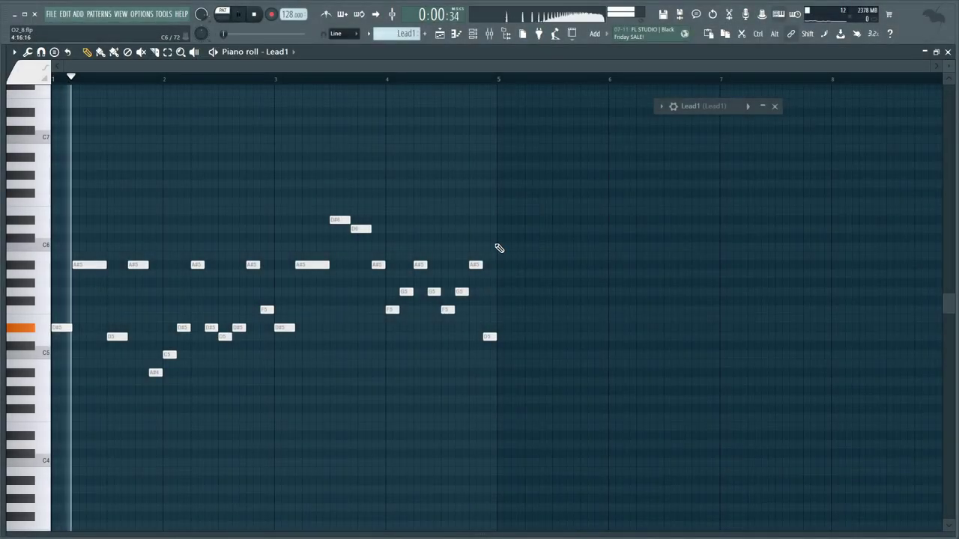
Step: Examine the Lead1 channel's Serum settings, close the synth and play back the Lead1 pattern
click(763, 106)
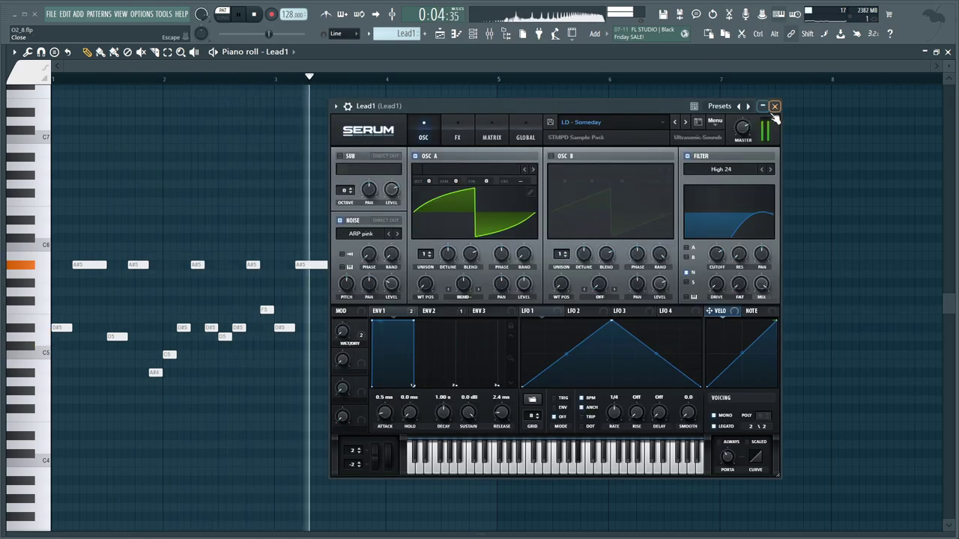
click(776, 110)
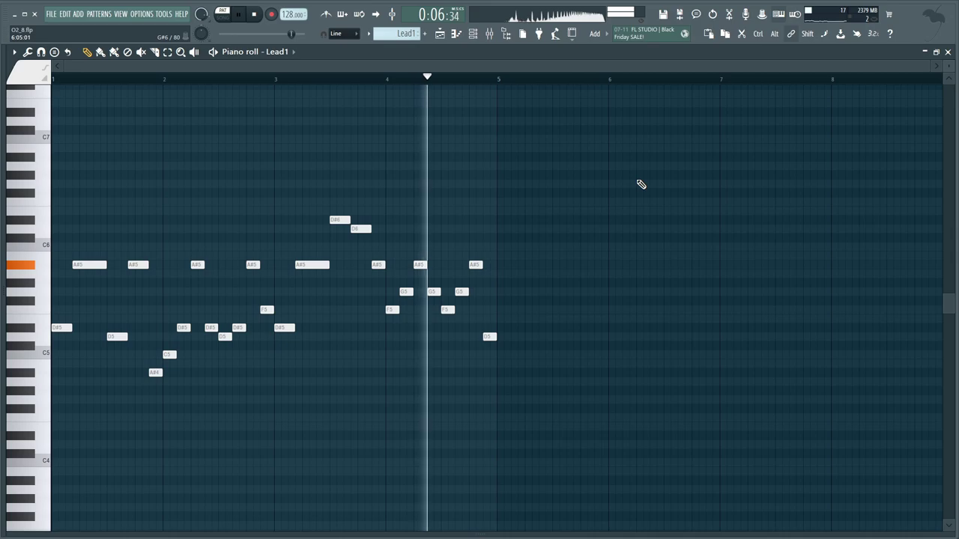
key(space)
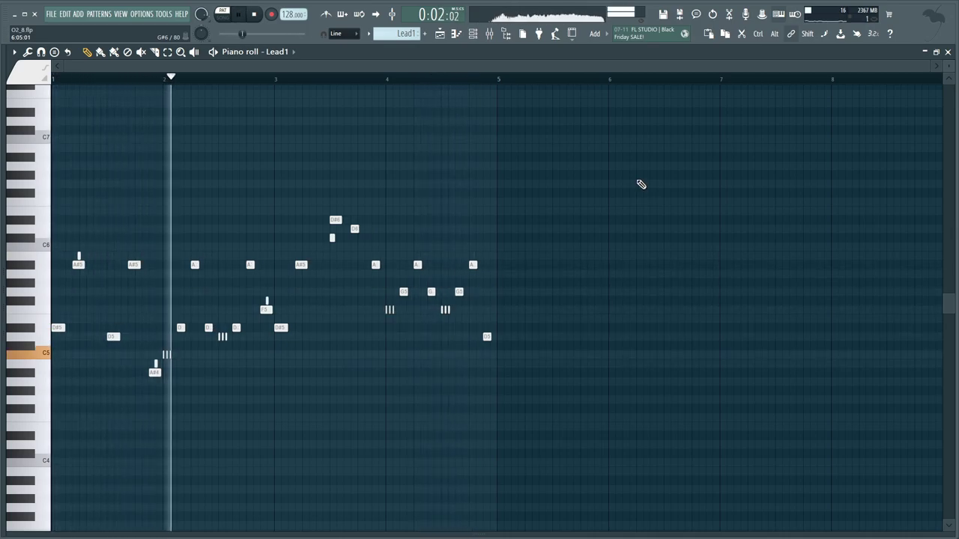
Step: Examine the Lead2 pattern's notes and its Serum settings, and close the synth
ctrl+scroll(235, 332, up, 3)
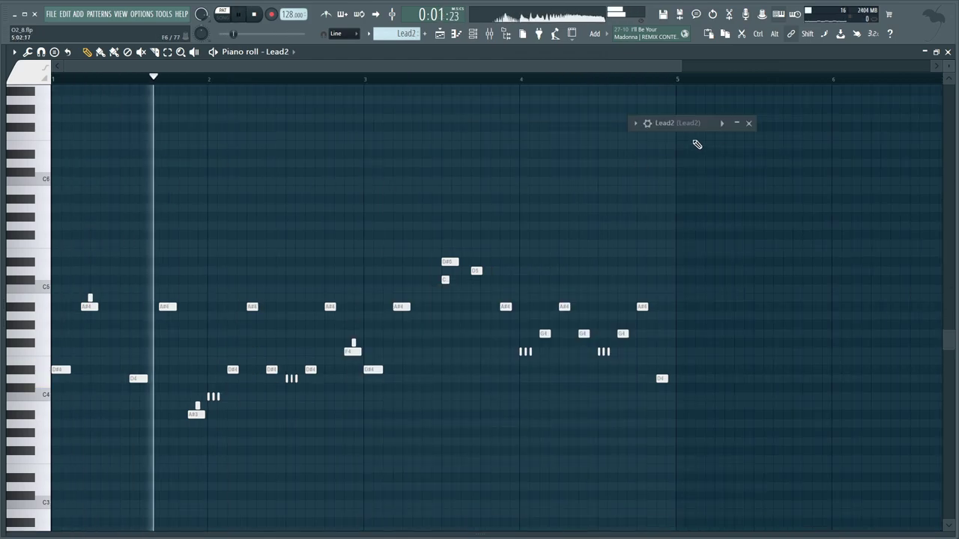
click(737, 124)
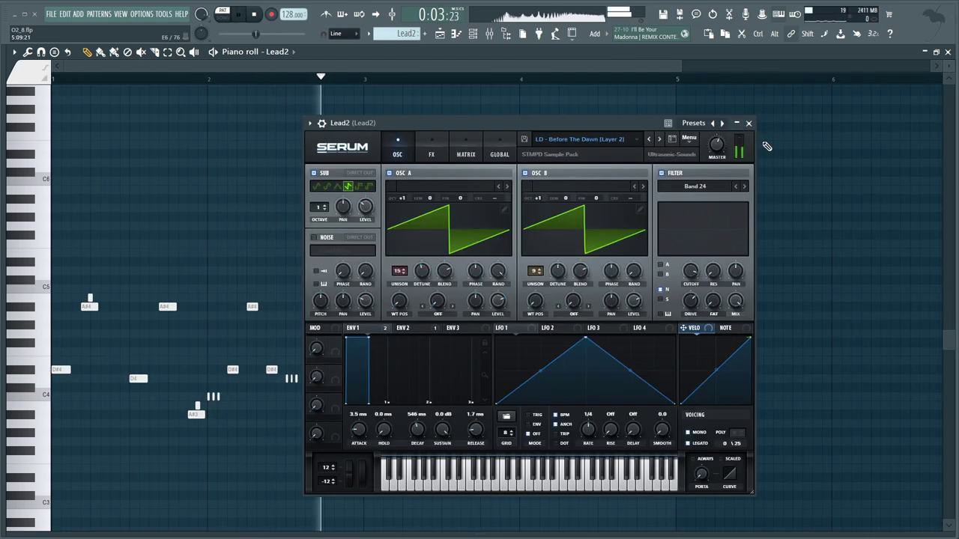
click(749, 124)
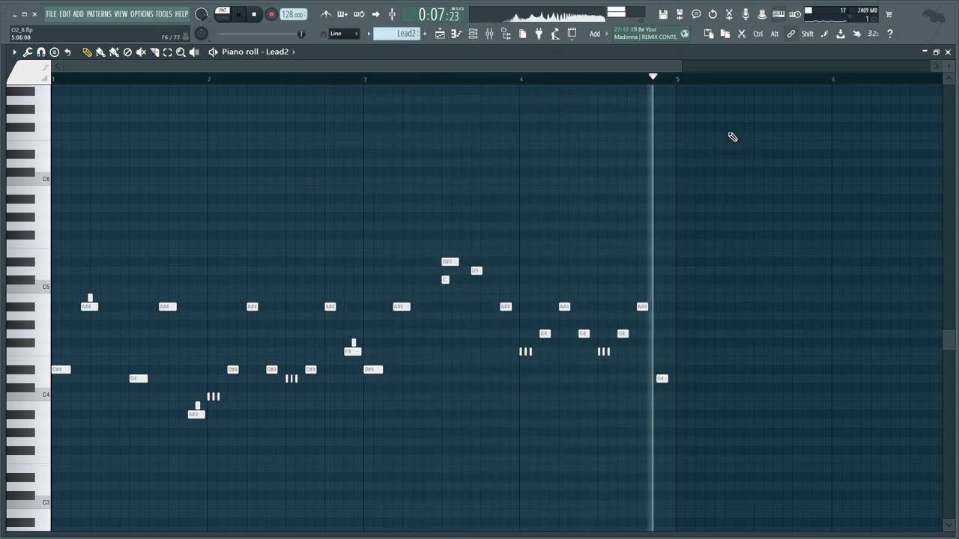
Step: Switch to the Lead3 pattern, examine its Serum settings and close the synth
key(Down)
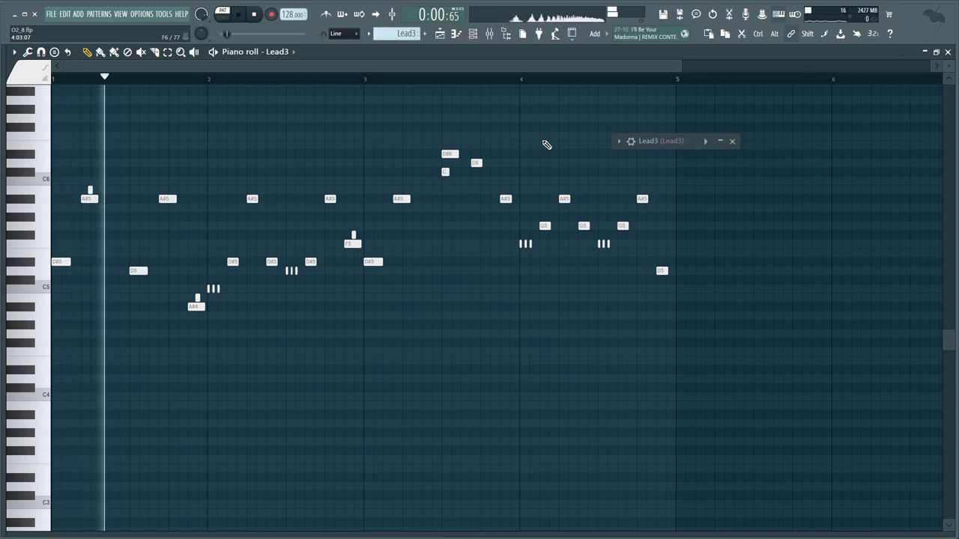
click(722, 142)
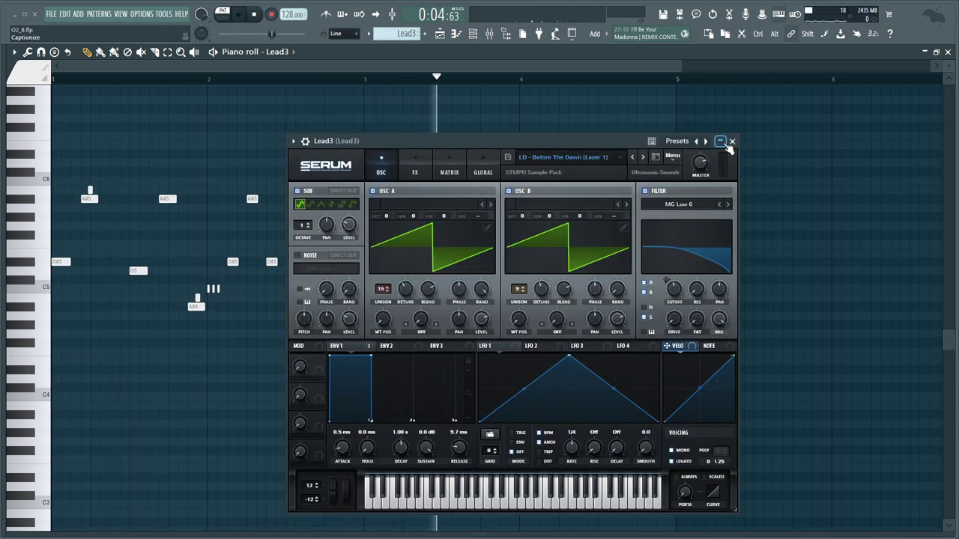
click(733, 141)
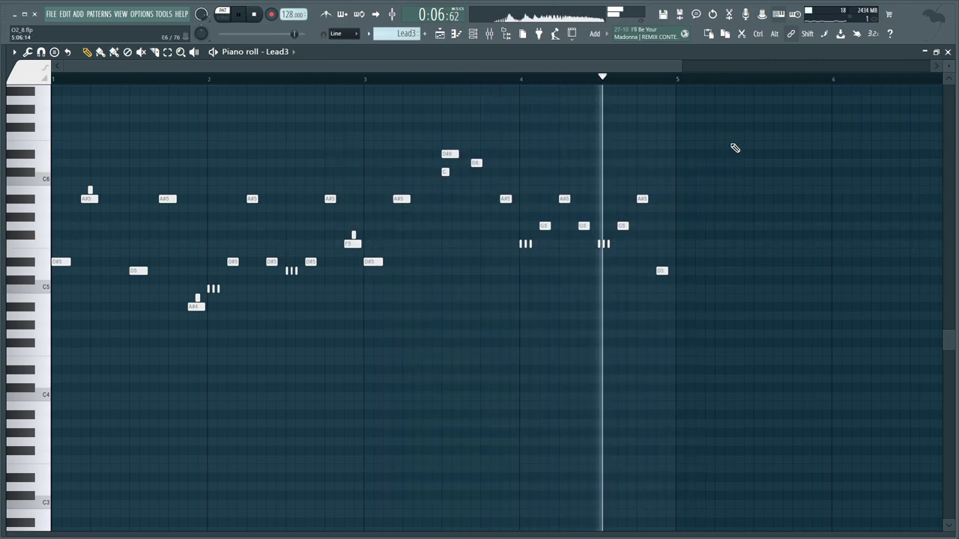
Step: Play the Lead4 pattern, examine its Serum settings and close the synth
key(space)
key(Down)
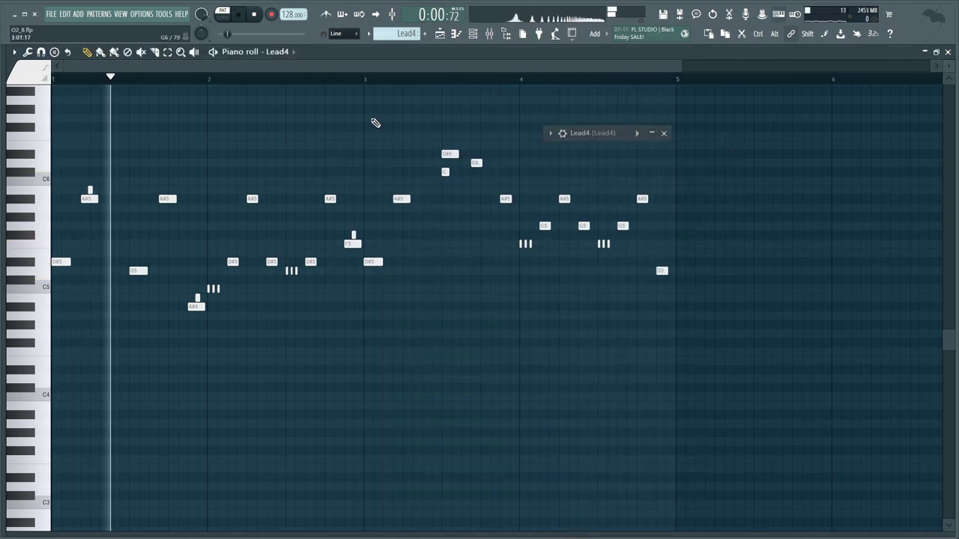
click(651, 133)
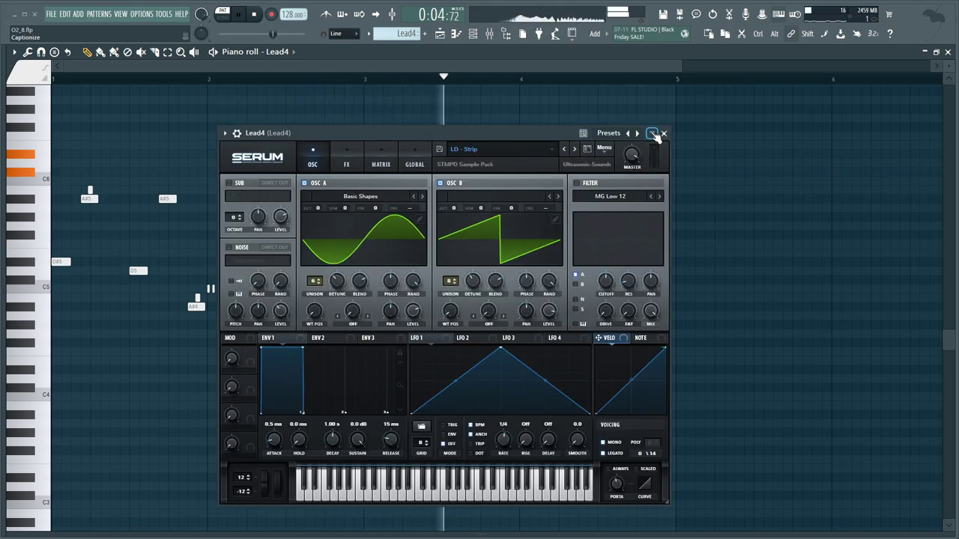
click(664, 133)
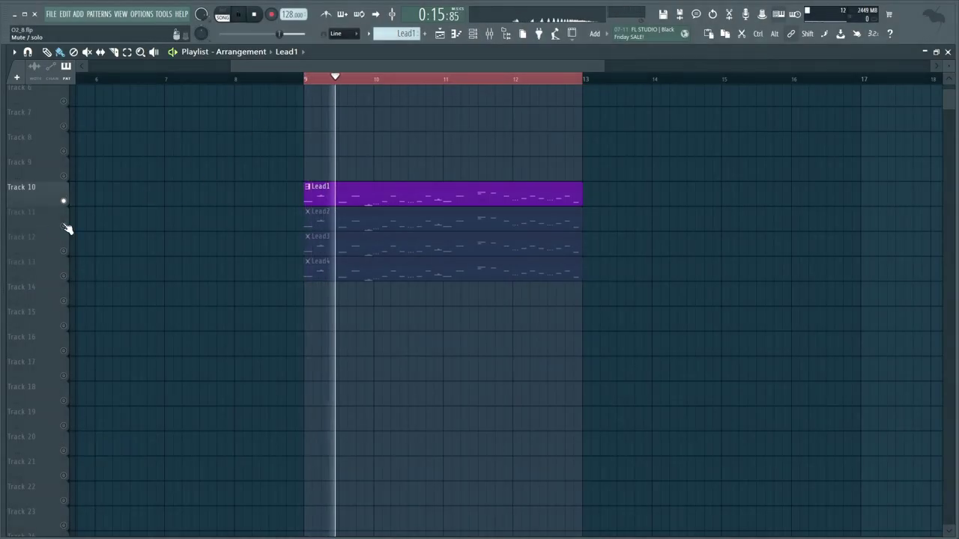
Step: Audition the Lead2, Lead3 and Lead4 playlist tracks one by one, and turn all four lead tracks back on
right_click(64, 227)
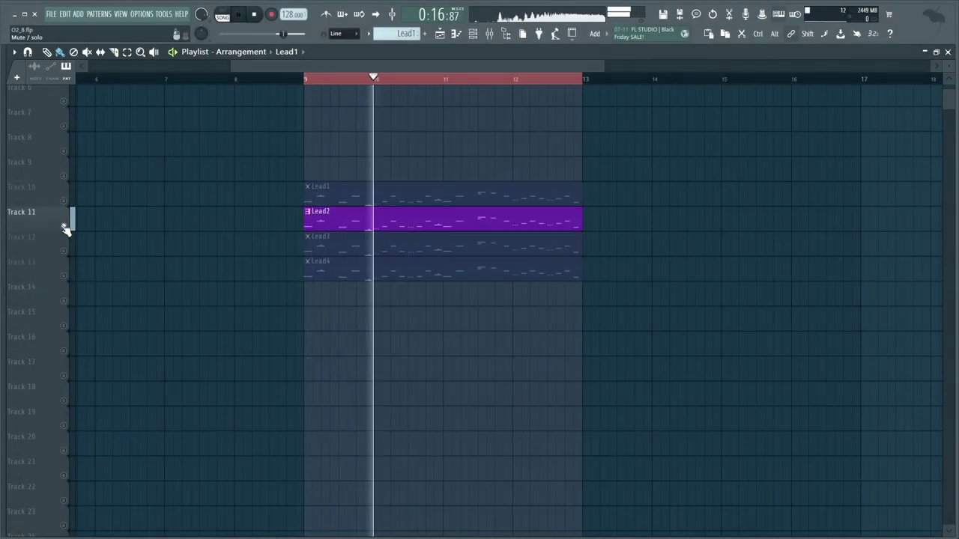
right_click(65, 252)
click(64, 275)
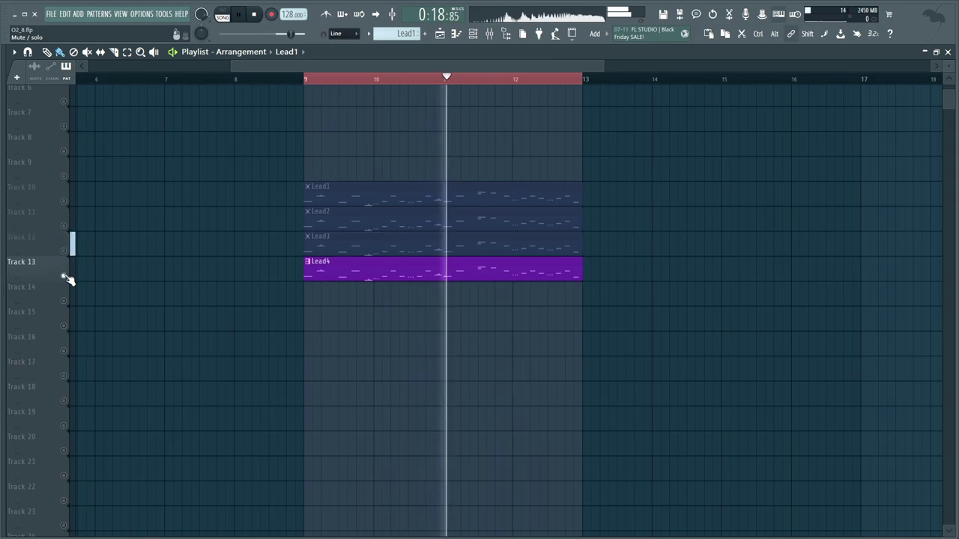
click(64, 226)
click(64, 201)
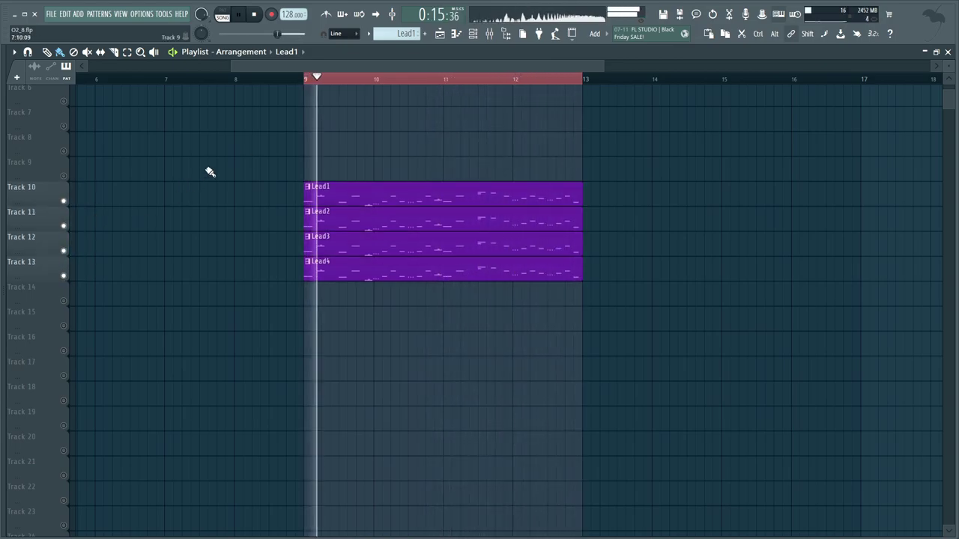
Step: Open the mixer on the LeadLevel track and play the four layered leads through it
click(489, 34)
click(539, 261)
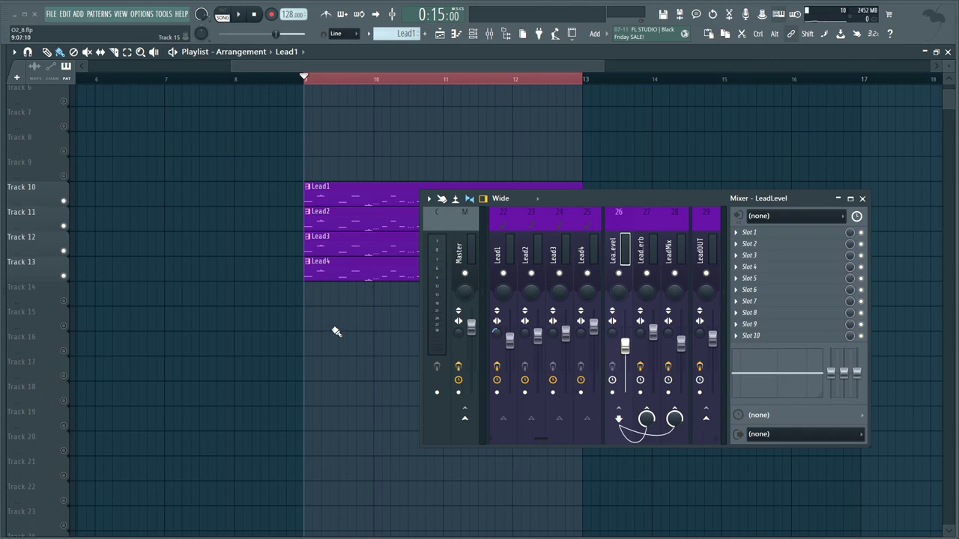
key(space)
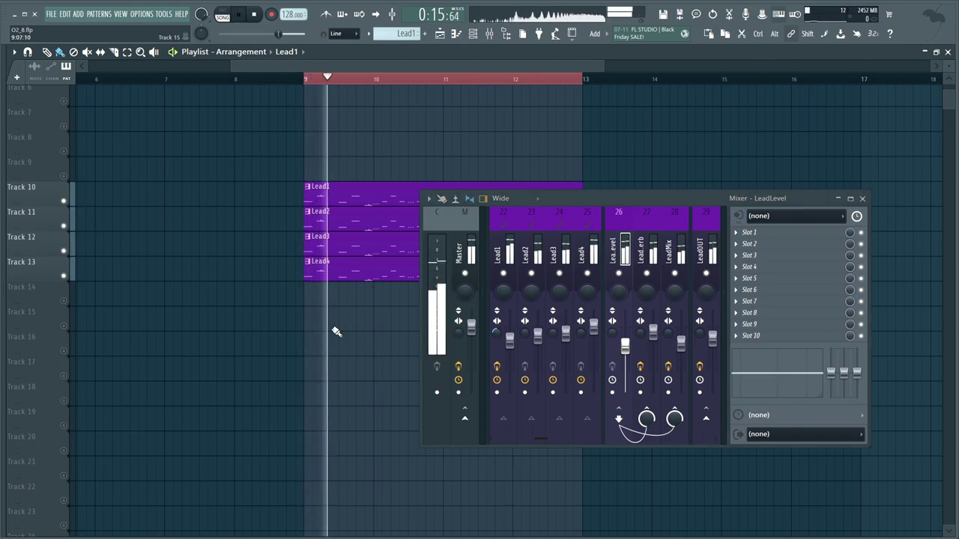
key(space)
key(space)
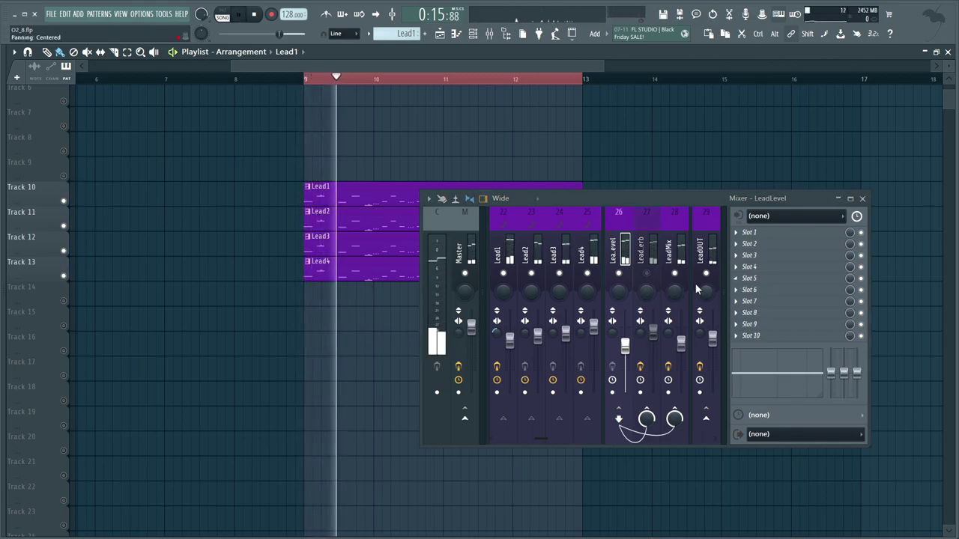
Step: Examine the LeadMix track's OTT, Fruity parametric EQ 2, FabFilter Pro-Q 3 and CamelCrusher during playback, and close their windows
click(678, 303)
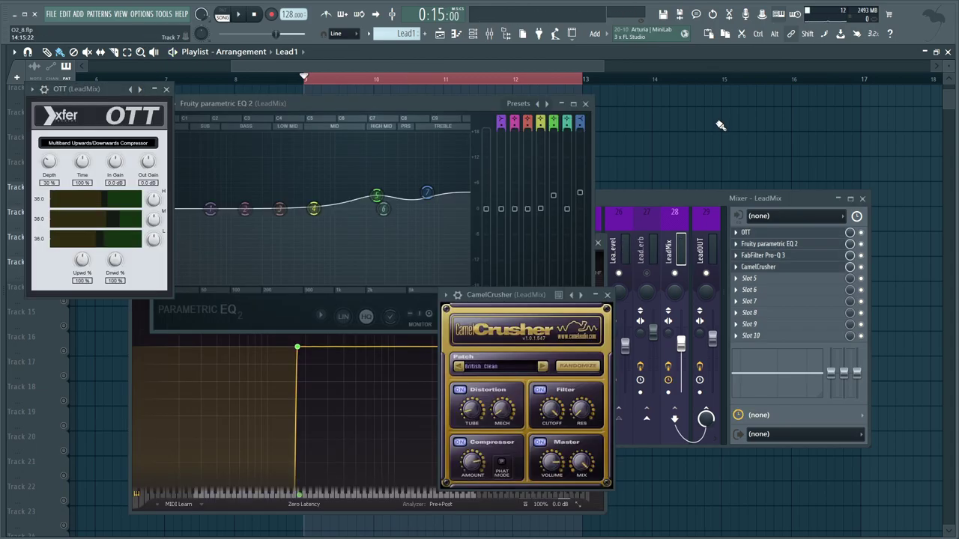
key(space)
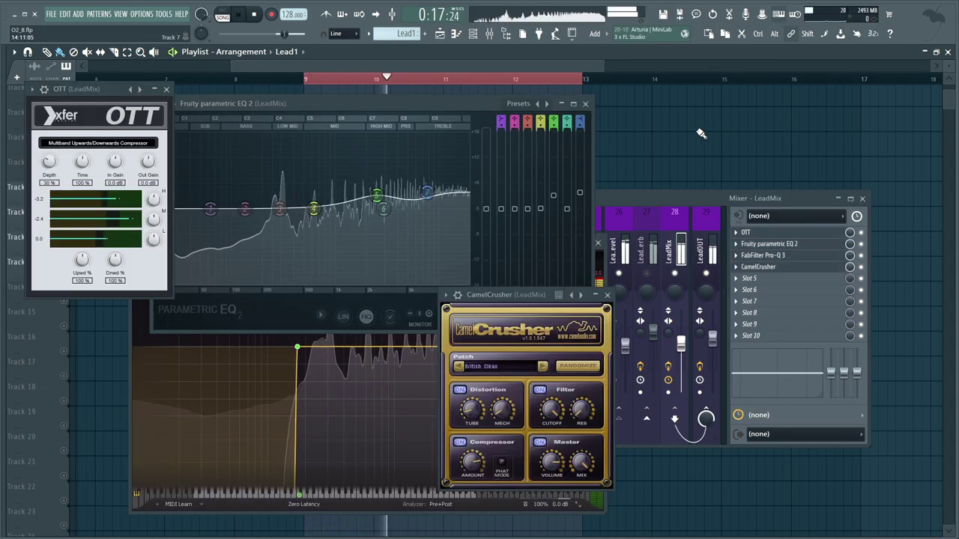
click(607, 295)
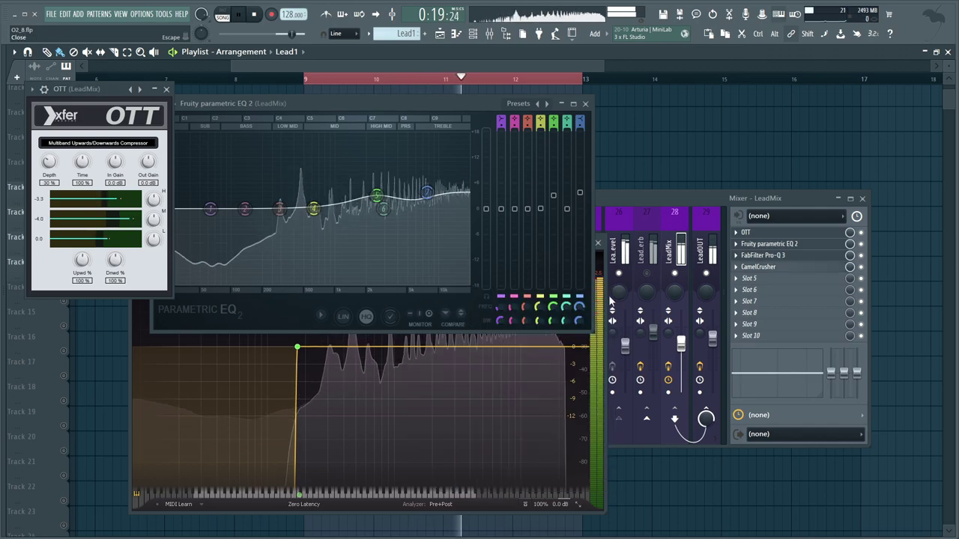
click(585, 104)
click(597, 241)
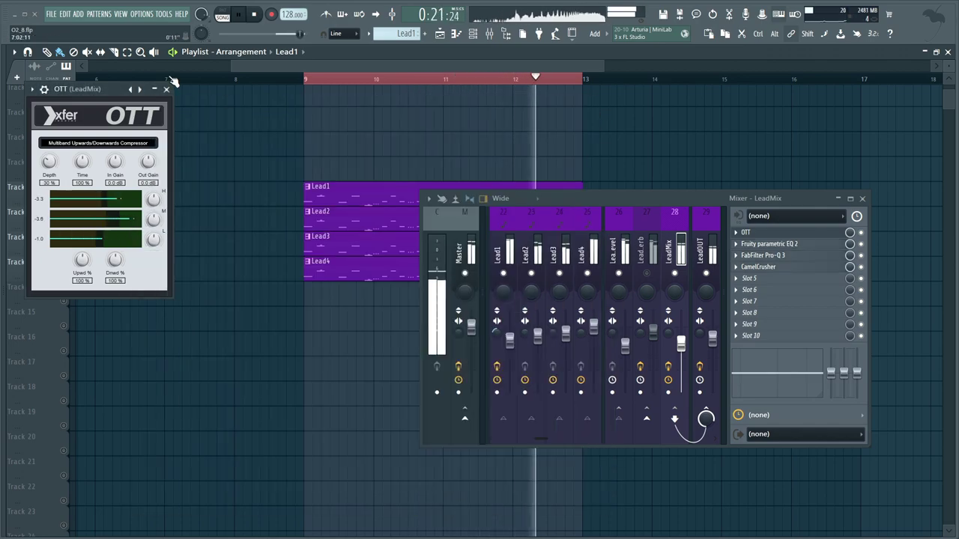
click(167, 89)
key(space)
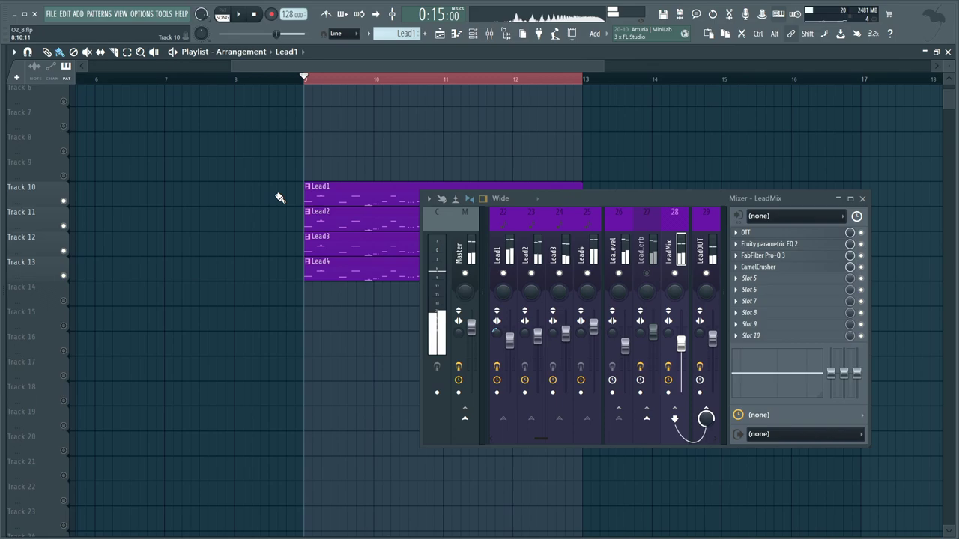
Step: Open the LeadReverb track's Fruity Reeverb 2 and Fruity Limiter, and set the limiter's sidechain to 1 with the limiter enabled
click(755, 233)
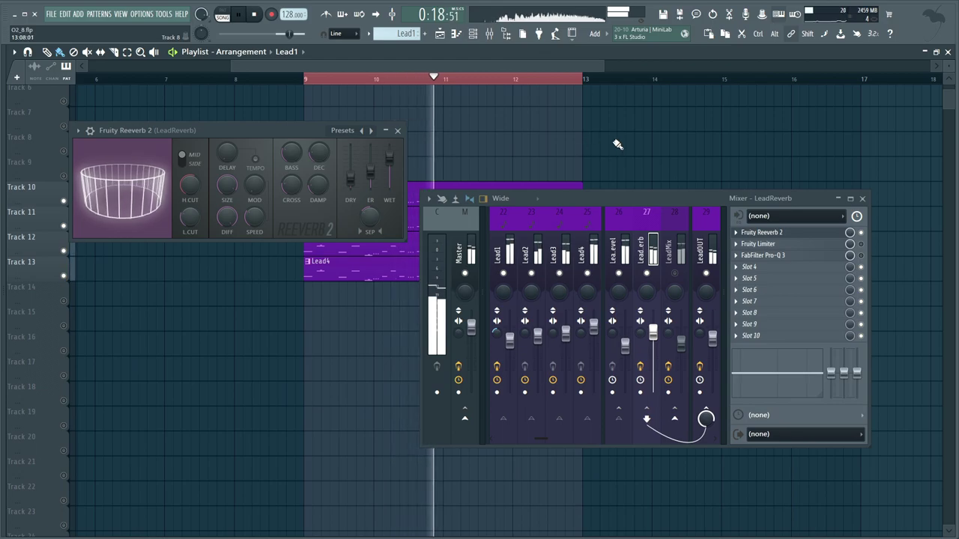
click(771, 245)
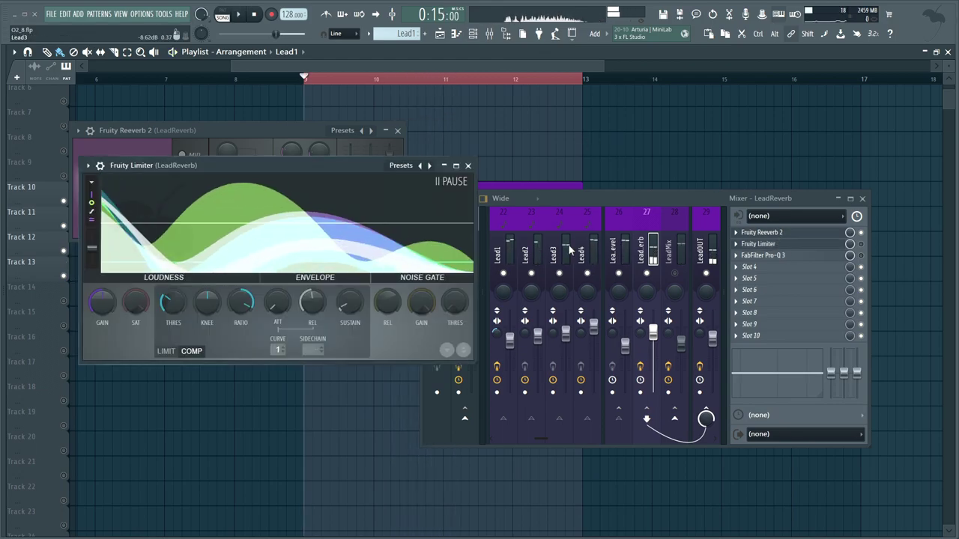
click(297, 349)
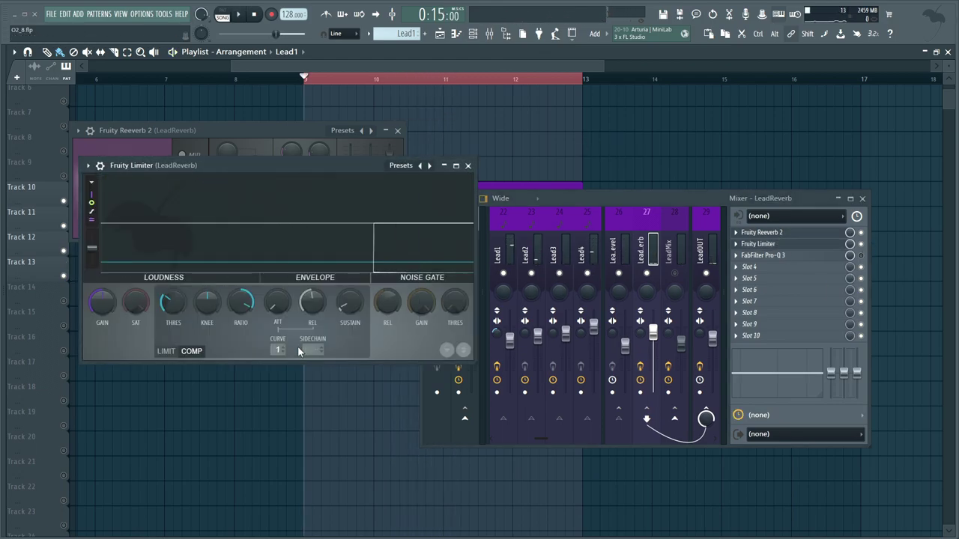
key(space)
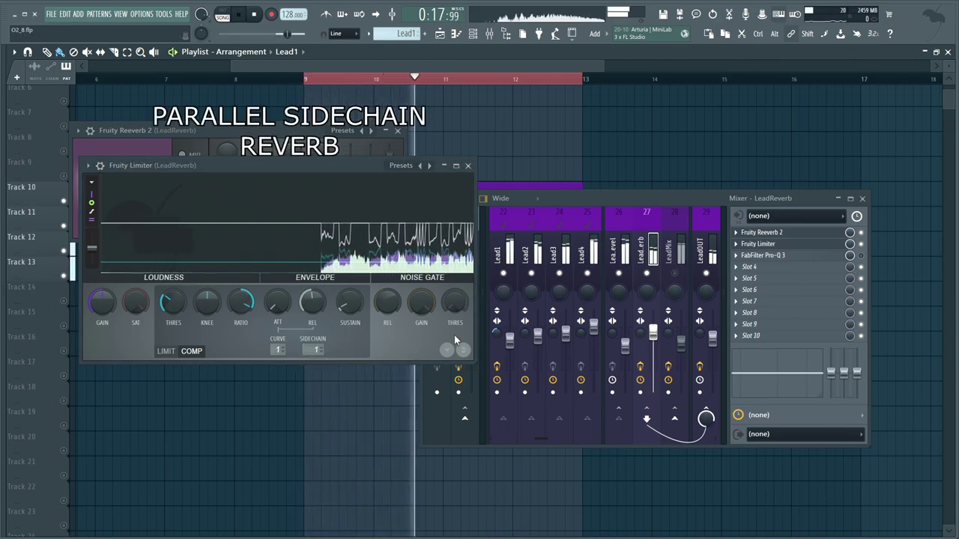
Step: Enable the LeadReverb track's FabFilter Pro-Q 3 during playback and close the track's effect windows
click(763, 255)
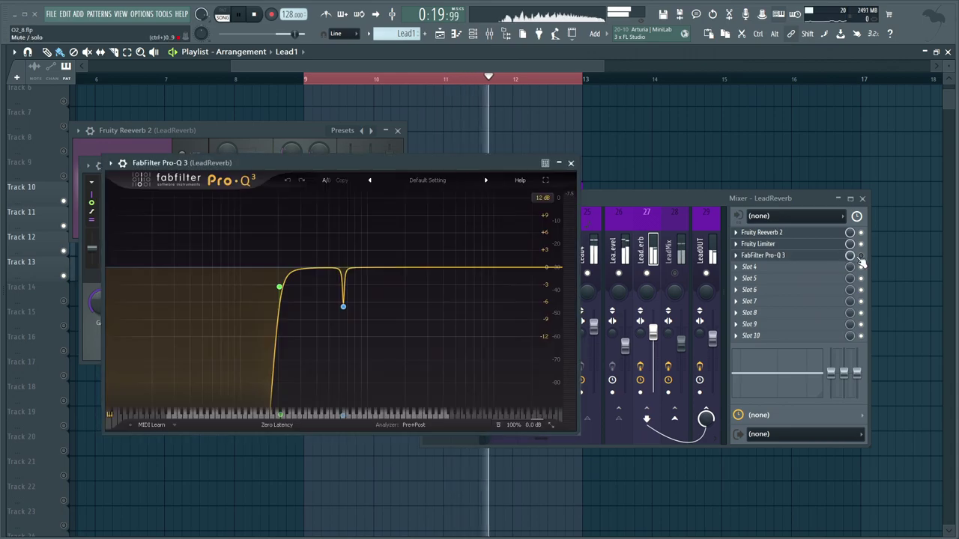
click(861, 263)
drag(363, 165, 330, 170)
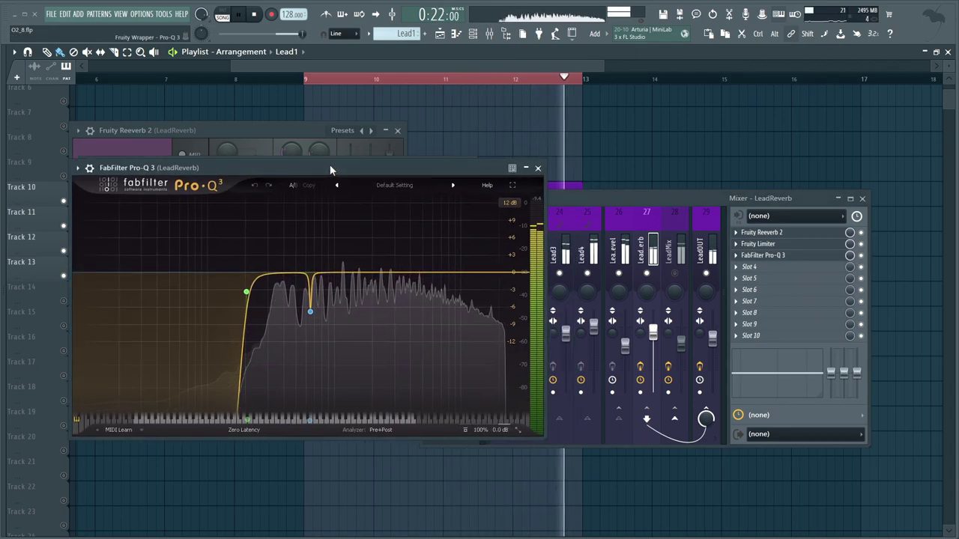
click(537, 168)
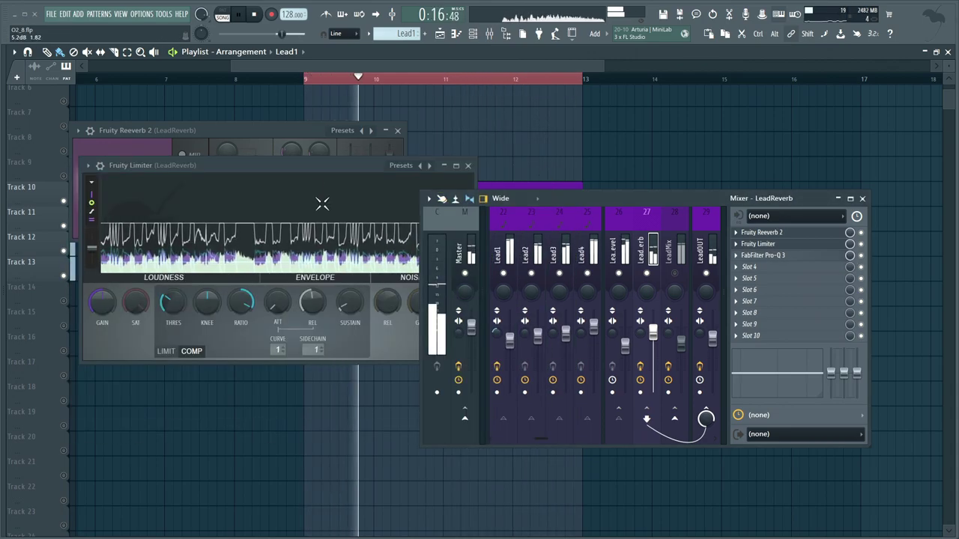
click(439, 165)
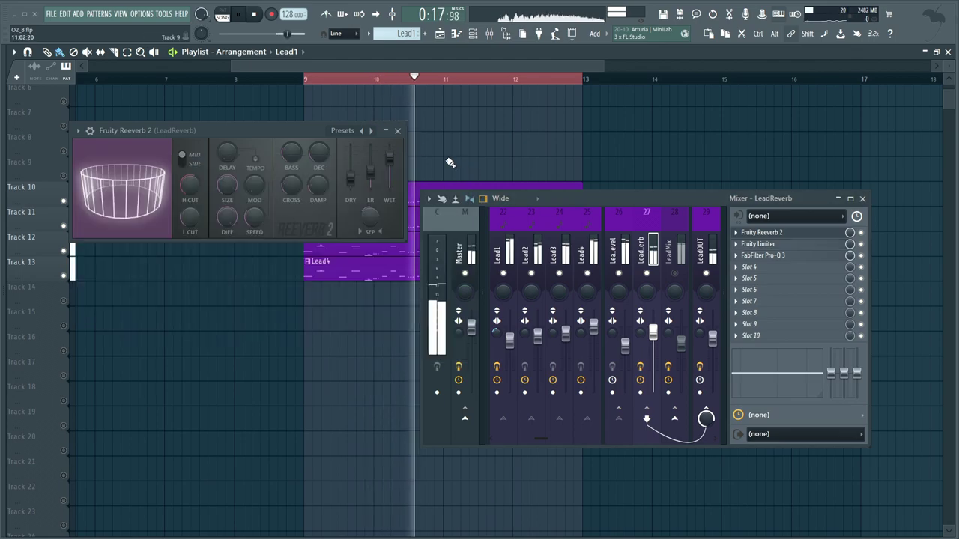
click(397, 131)
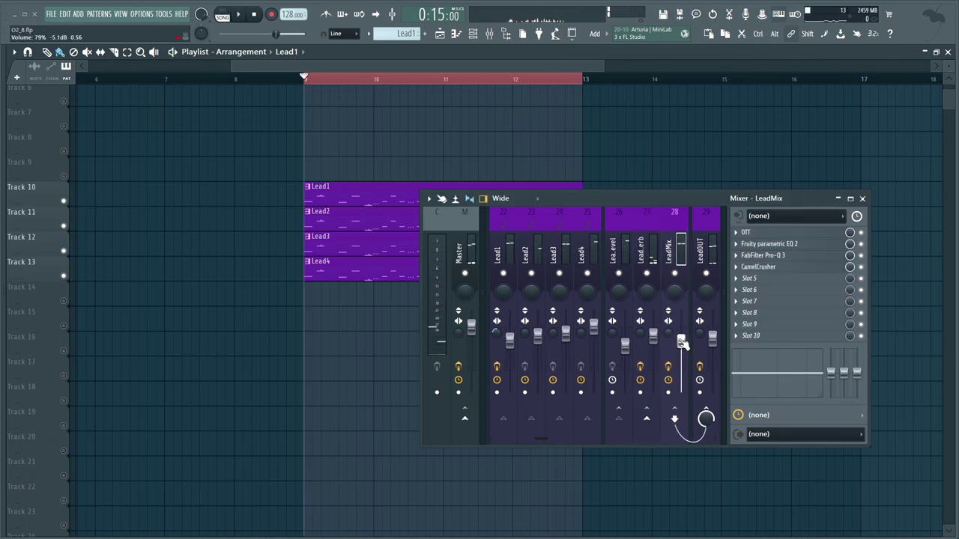
Step: Play the leads and check the mixer levels of the Lead1 to Lead3, LeadLevel, LeadMix and LeadOUT tracks
click(653, 335)
click(680, 342)
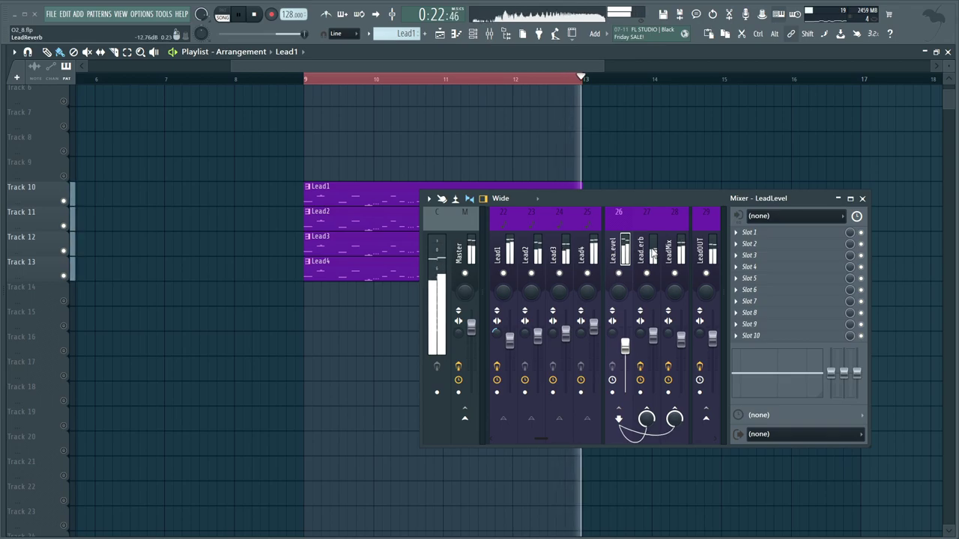
click(669, 255)
click(498, 254)
click(534, 255)
click(563, 252)
click(625, 247)
click(672, 255)
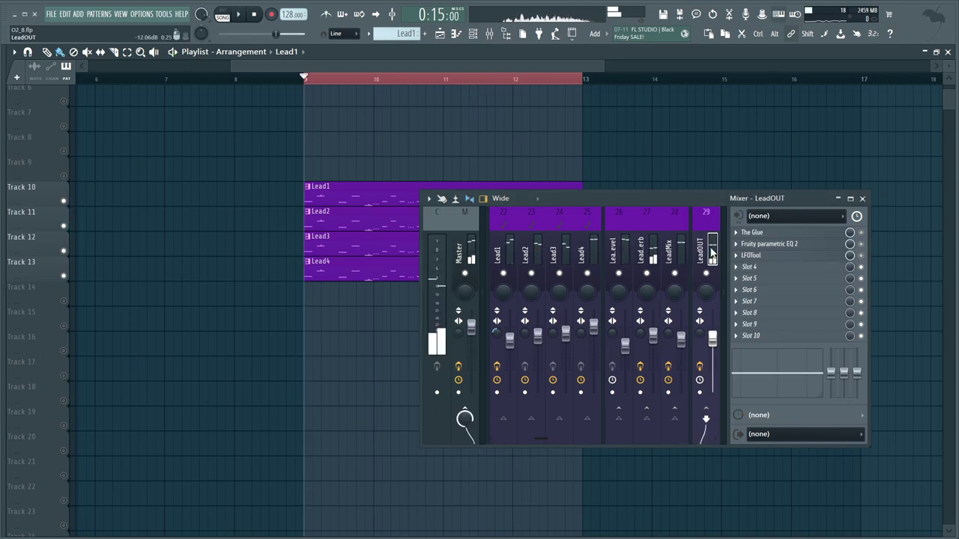
Step: Open and enable the LeadOUT track's The Glue, Fruity parametric EQ 2 and LFOTool, and play the leads through them
click(776, 238)
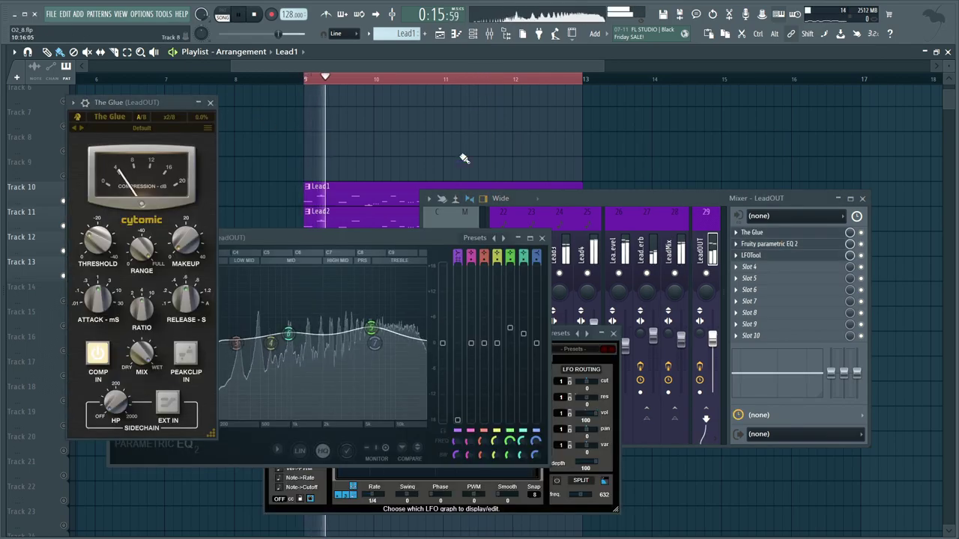
click(668, 250)
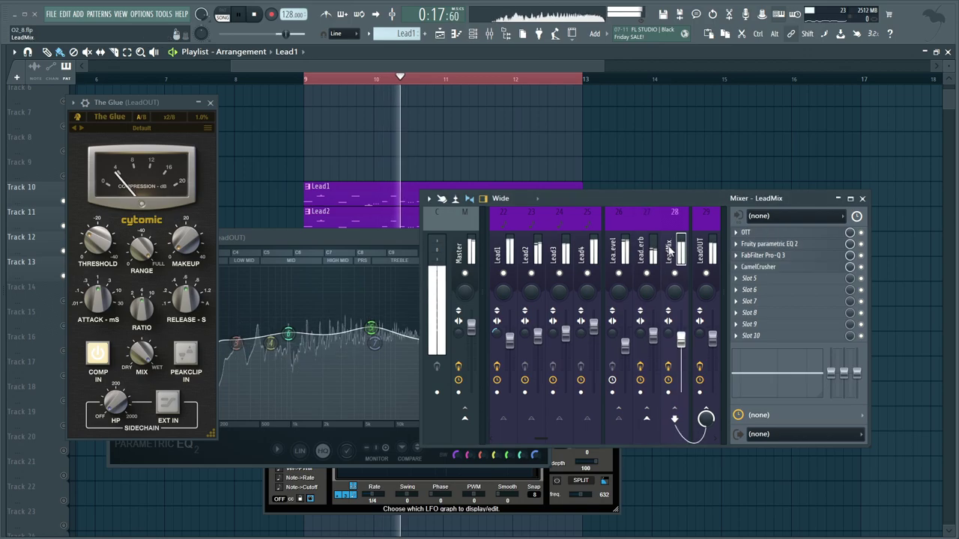
click(718, 346)
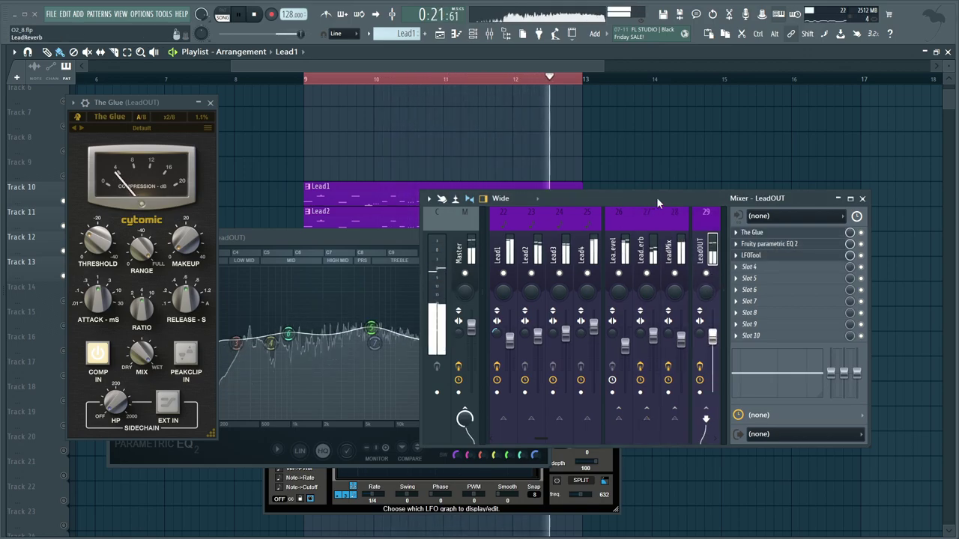
drag(657, 197, 682, 199)
key(space)
Step: Examine the LeadOUT track's Fruity parametric EQ 2 and LFOTool curves during playback, and close the effect windows
click(380, 240)
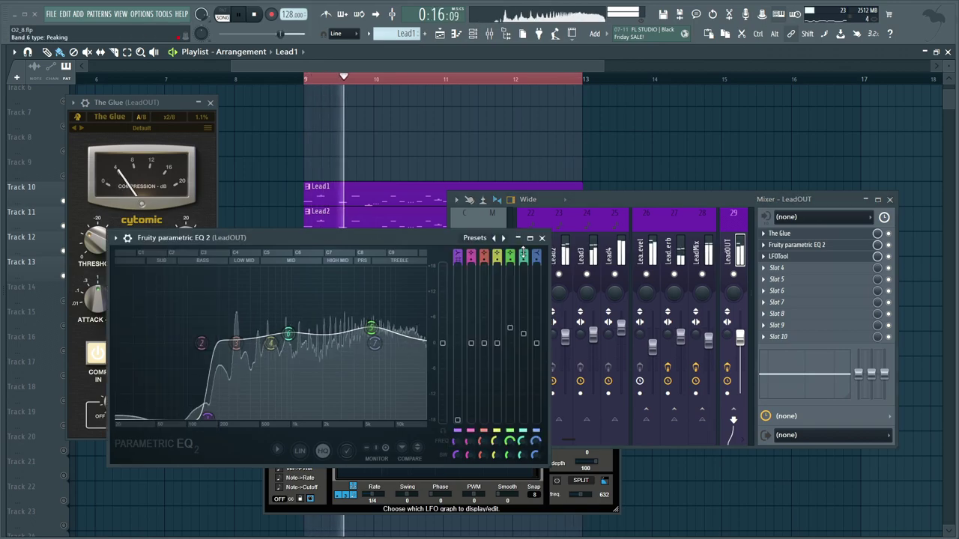
click(434, 236)
click(211, 104)
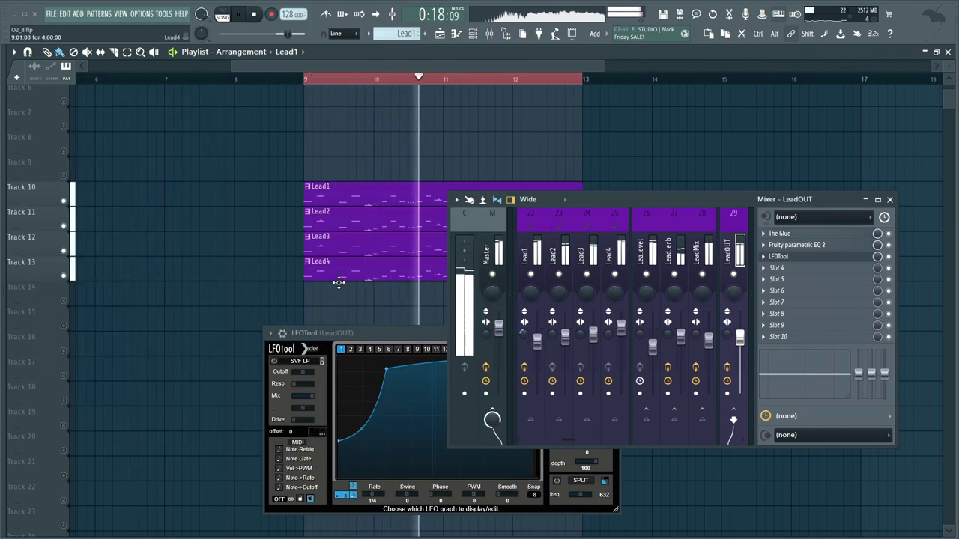
drag(368, 338, 208, 227)
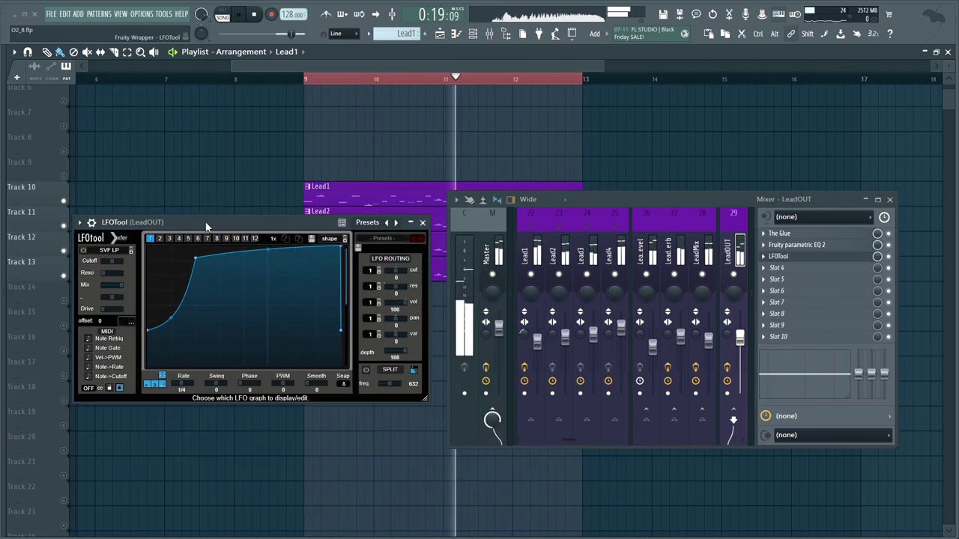
click(423, 223)
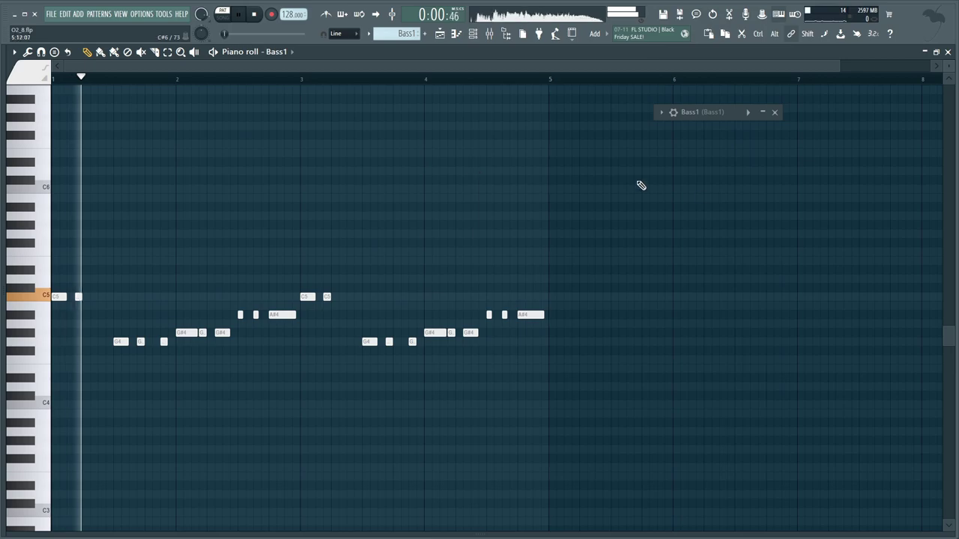
Step: Play the Bass1 pattern, view its BS - Notebook patch in Serum, and close the synth
click(762, 113)
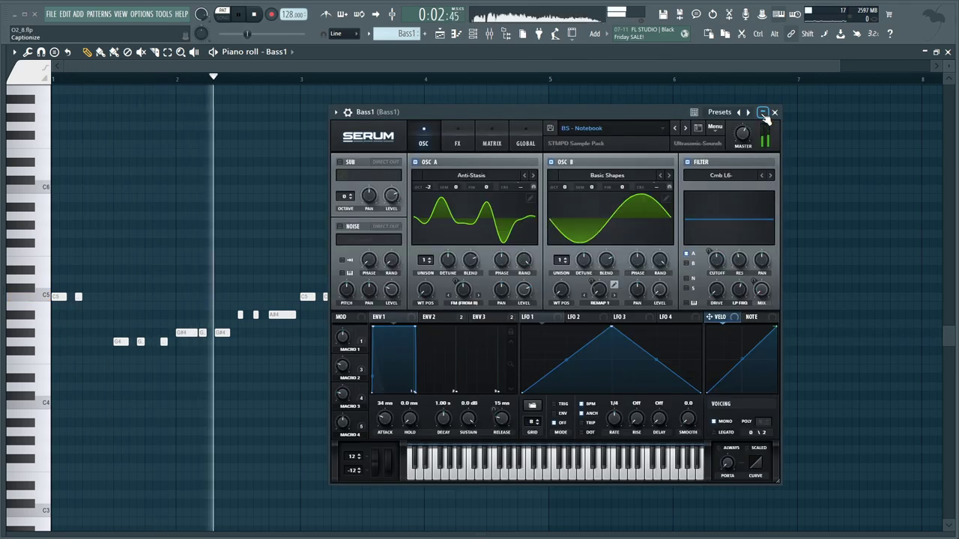
click(775, 113)
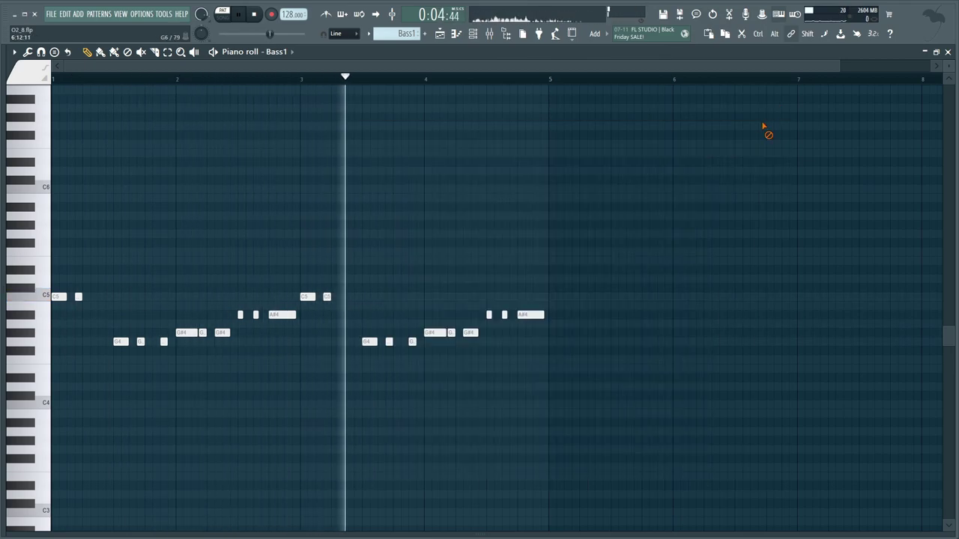
key(space)
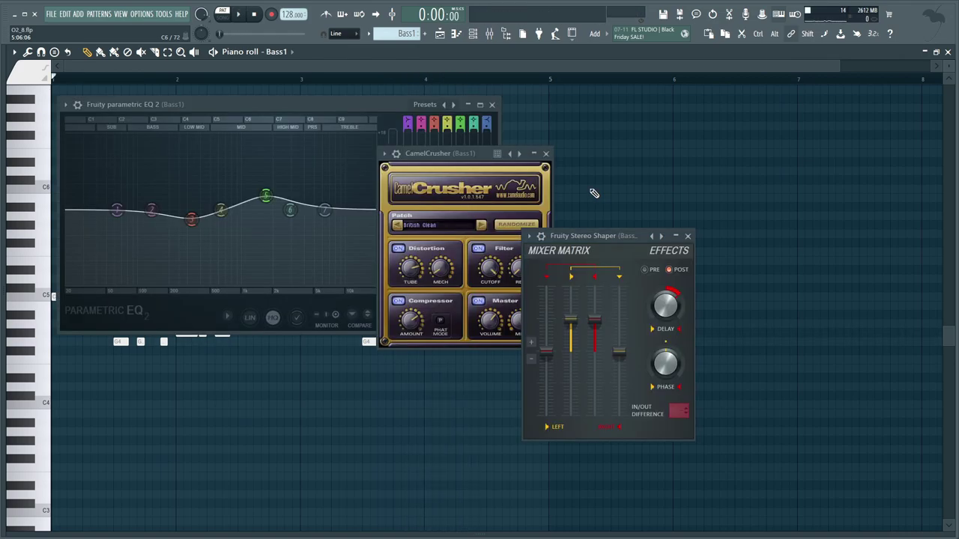
Step: Play Bass1 through its Fruity parametric EQ 2, CamelCrusher and Fruity Stereo Shaper, close the effect windows and stop playback
key(space)
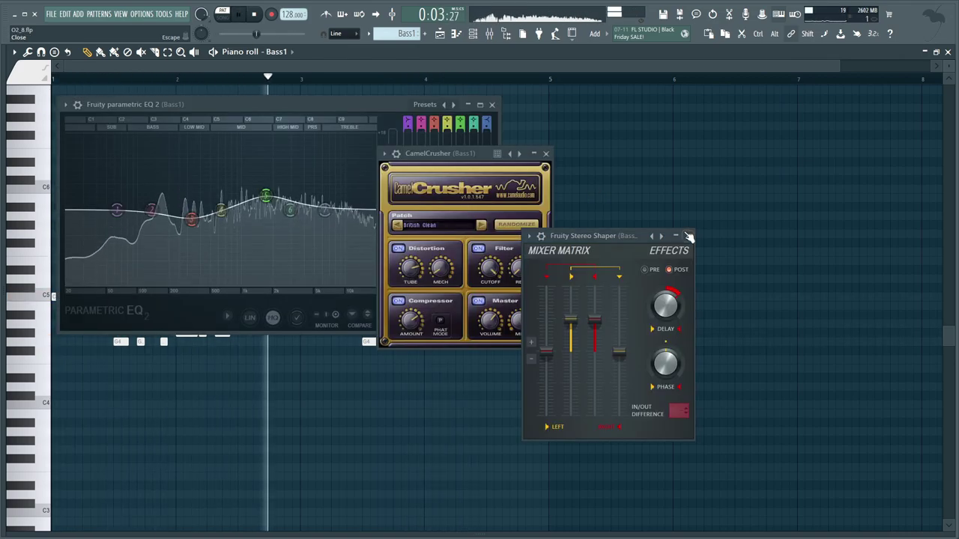
key(Escape)
click(546, 153)
click(491, 104)
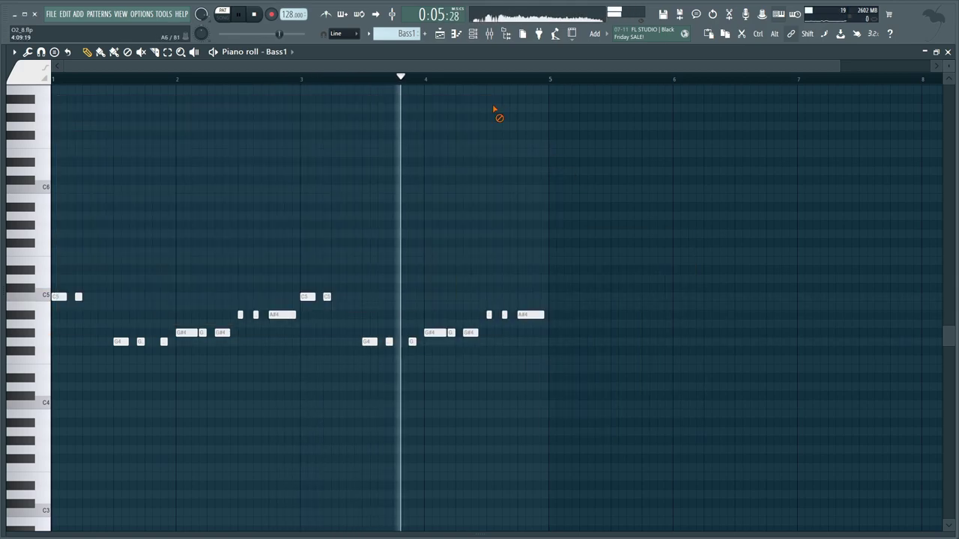
key(space)
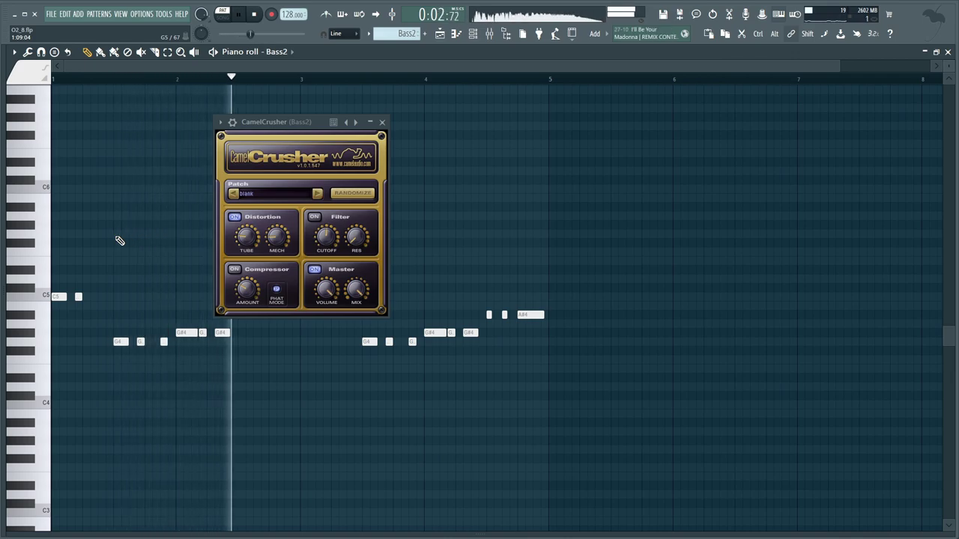
Step: Close the Bass2 track's CamelCrusher and stop the pattern's playback
click(381, 123)
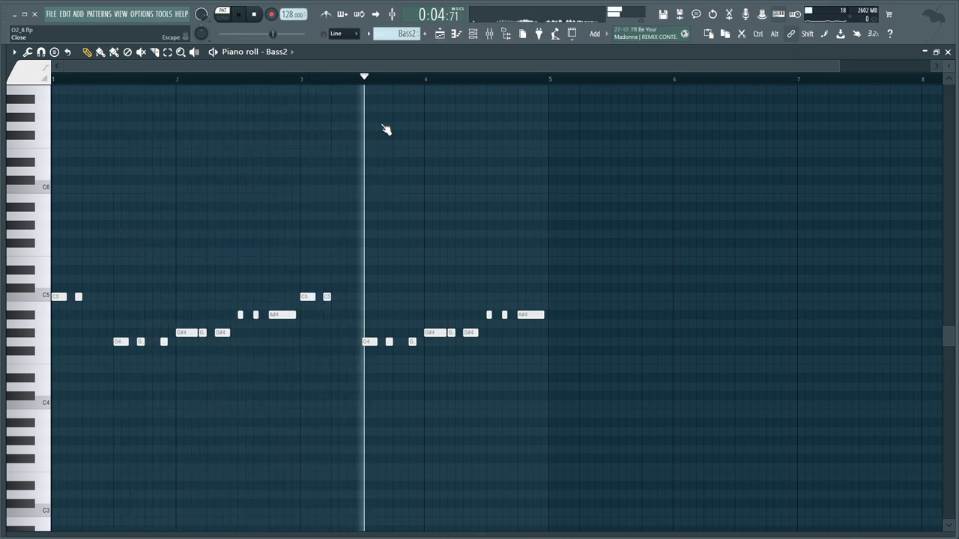
key(space)
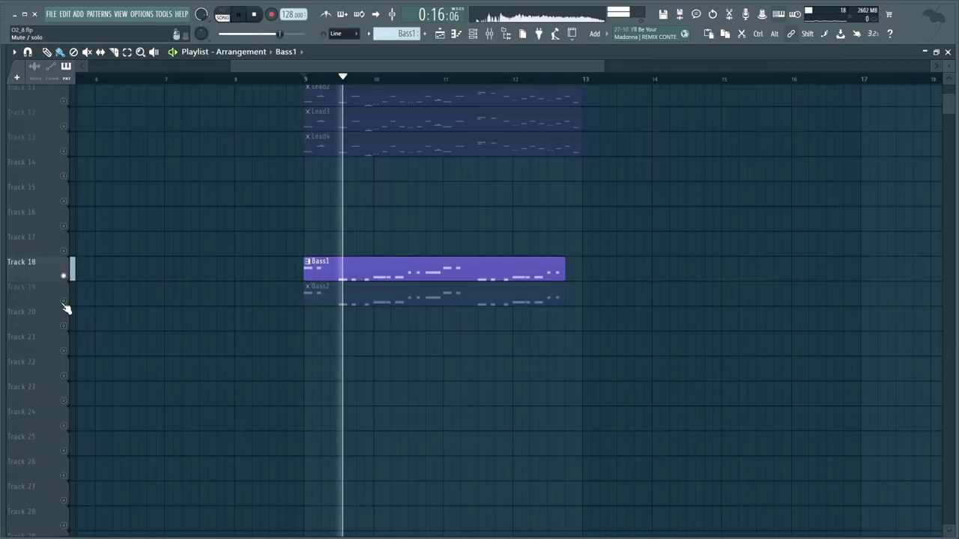
Step: Solo the Bass2 playlist track during playback, and unmute the Bass1 track so both basses play together
right_click(65, 300)
click(65, 277)
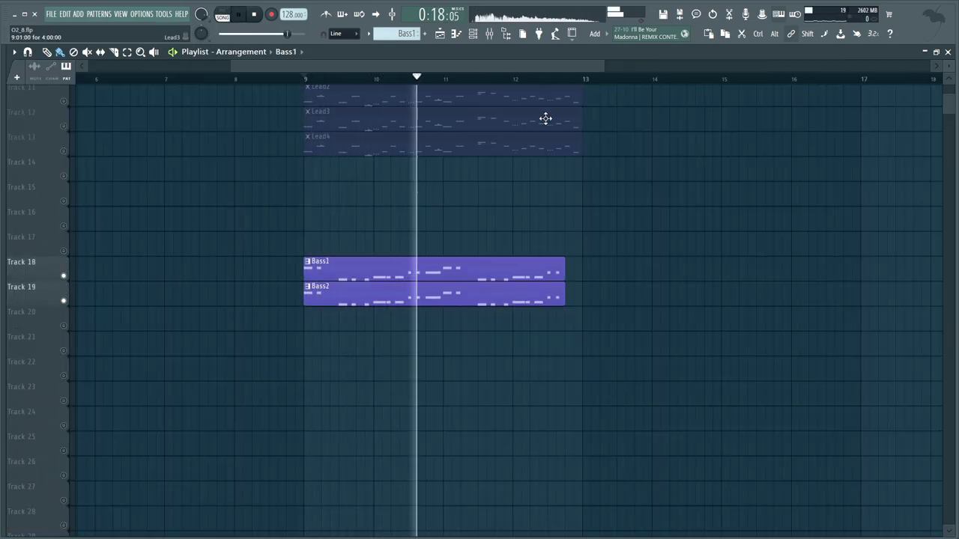
Step: Set the playback loop to bars 9 to 13 and extend the Bass1 and Bass2 clips to bar 13
drag(585, 82, 311, 114)
click(582, 247)
drag(567, 293, 577, 295)
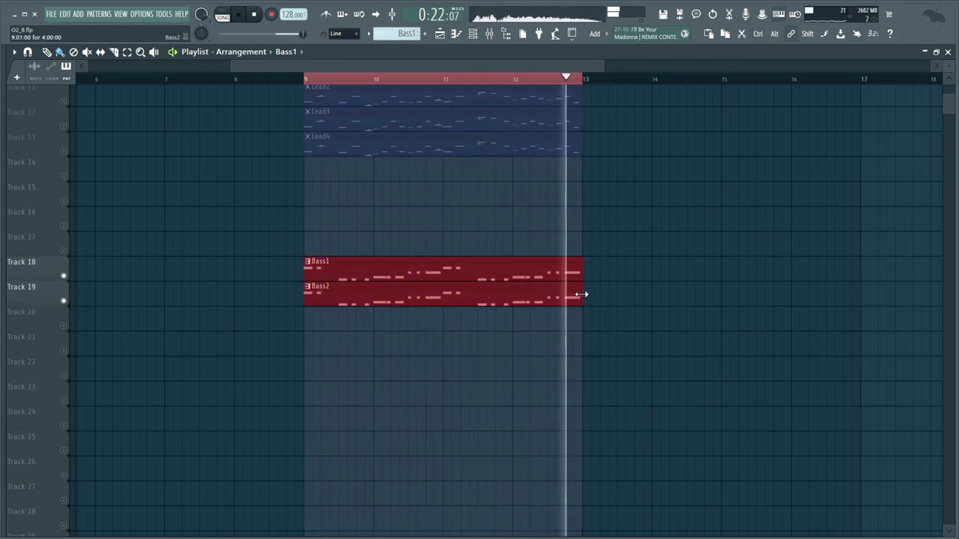
click(610, 278)
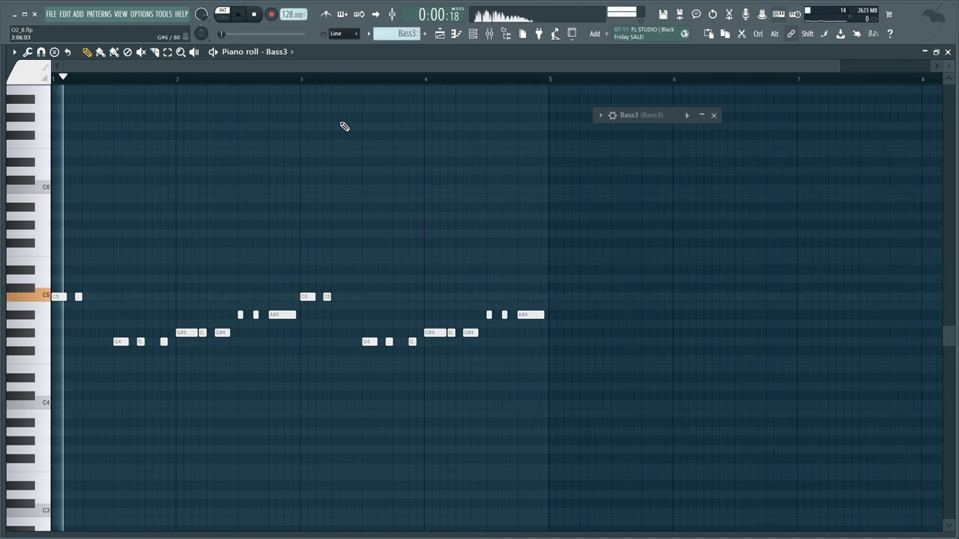
Step: Examine Bass3's BS - Touch patch in Serum, its FabFilter Pro-Q 3 and Fruity Stereo Enhancer during playback, and close them
click(702, 115)
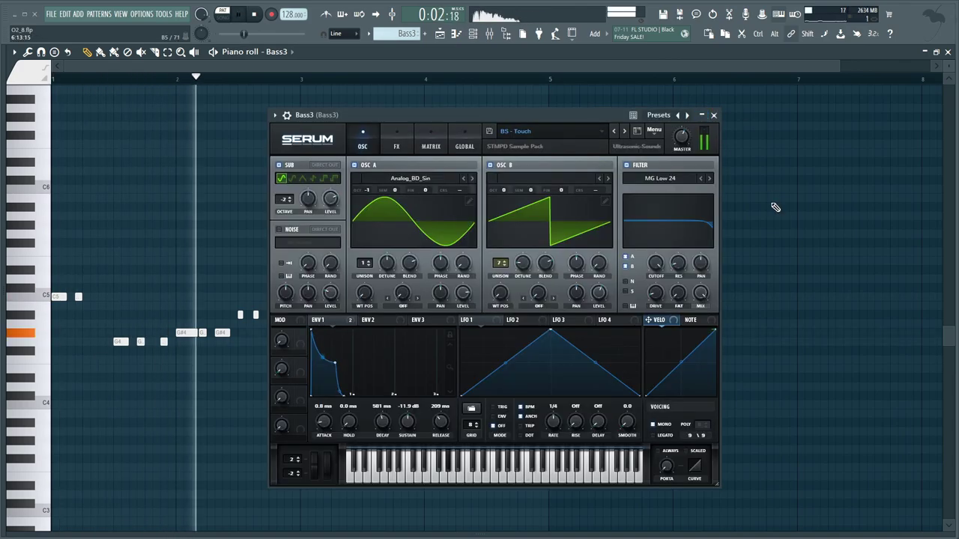
click(714, 115)
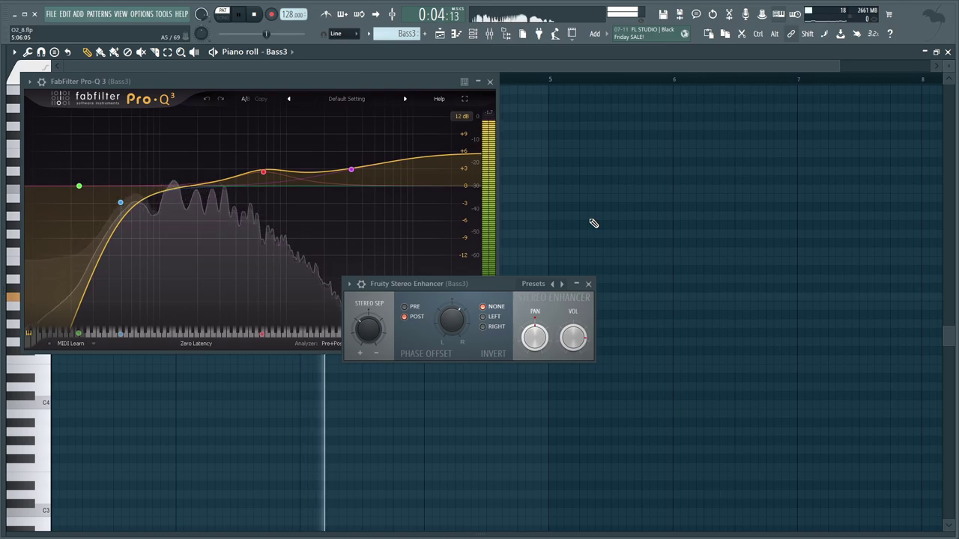
click(588, 283)
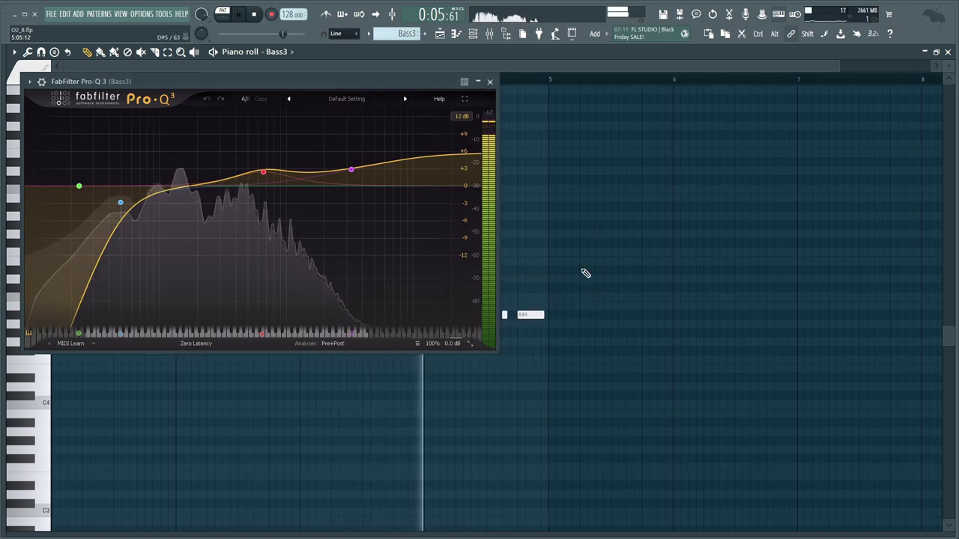
click(490, 81)
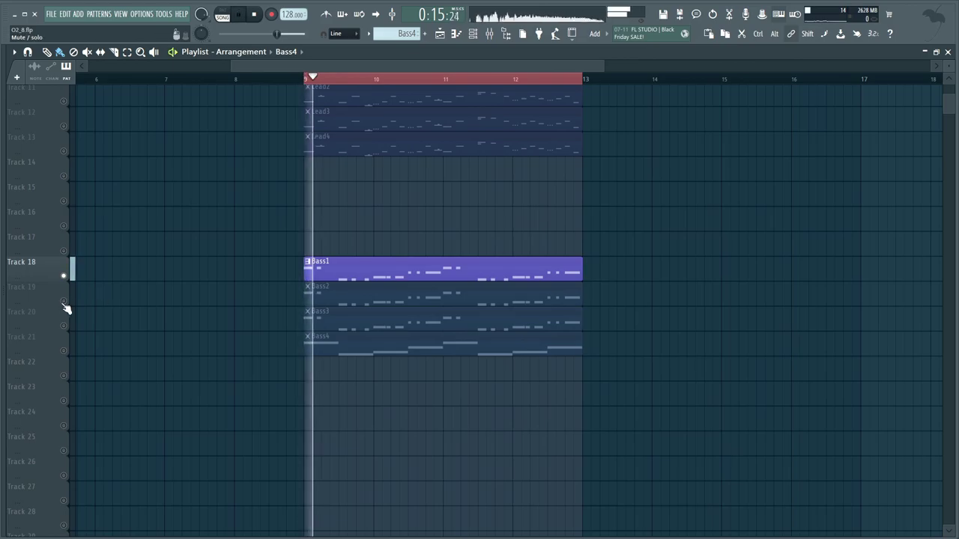
Step: Solo the Bass3 and Bass4 tracks one after the other, unmute all four bass tracks together, and stop playback
right_click(63, 326)
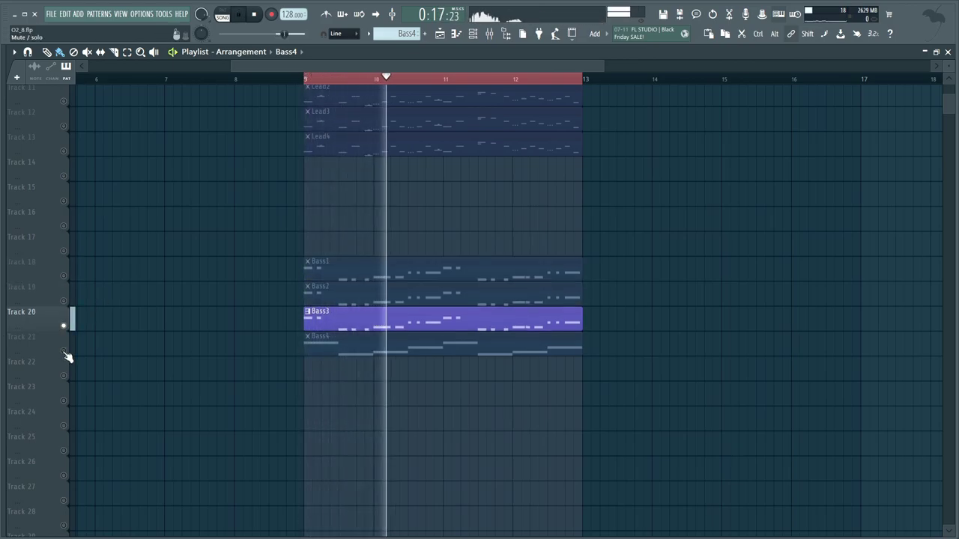
right_click(63, 351)
click(64, 326)
click(63, 300)
click(64, 275)
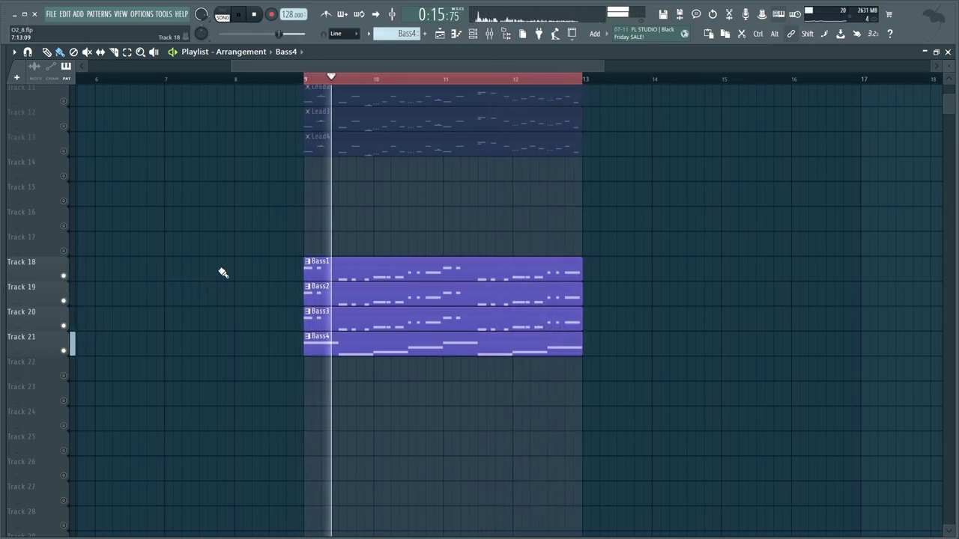
key(space)
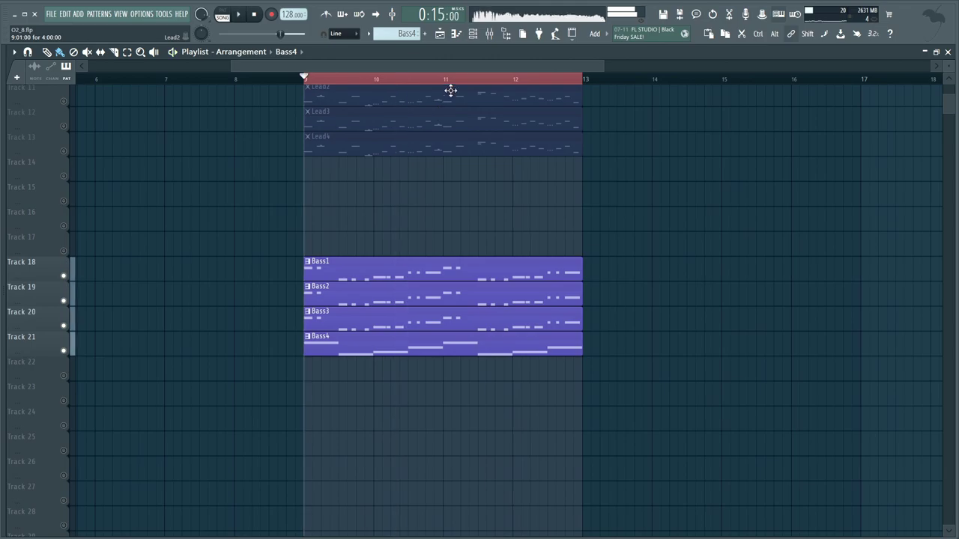
Step: Open the mixer on the bass tracks and play the four layered basses routed into the BassOUT track
click(497, 35)
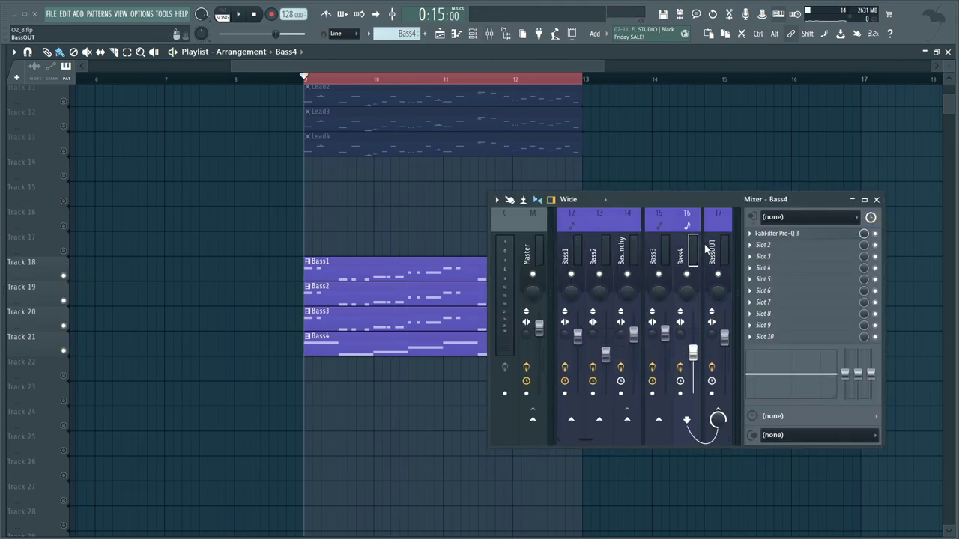
key(space)
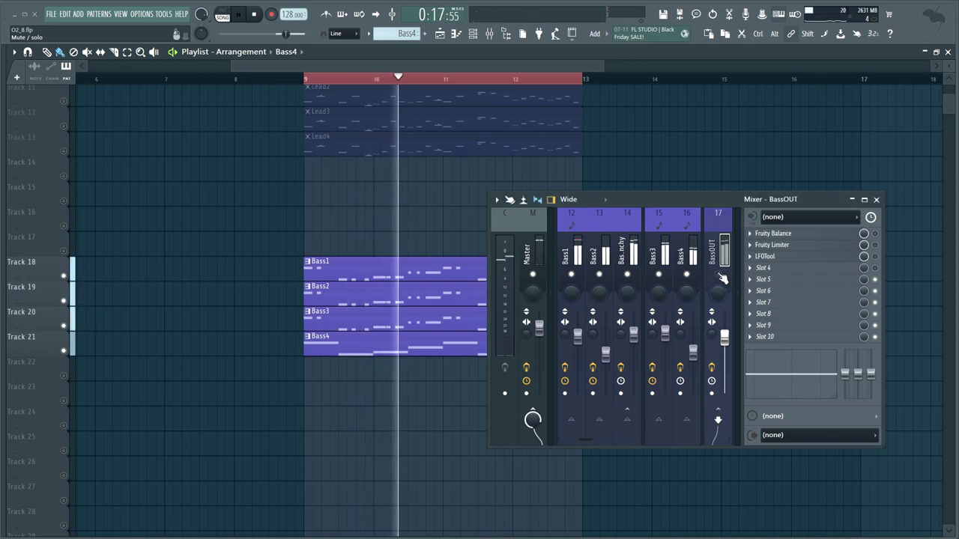
key(space)
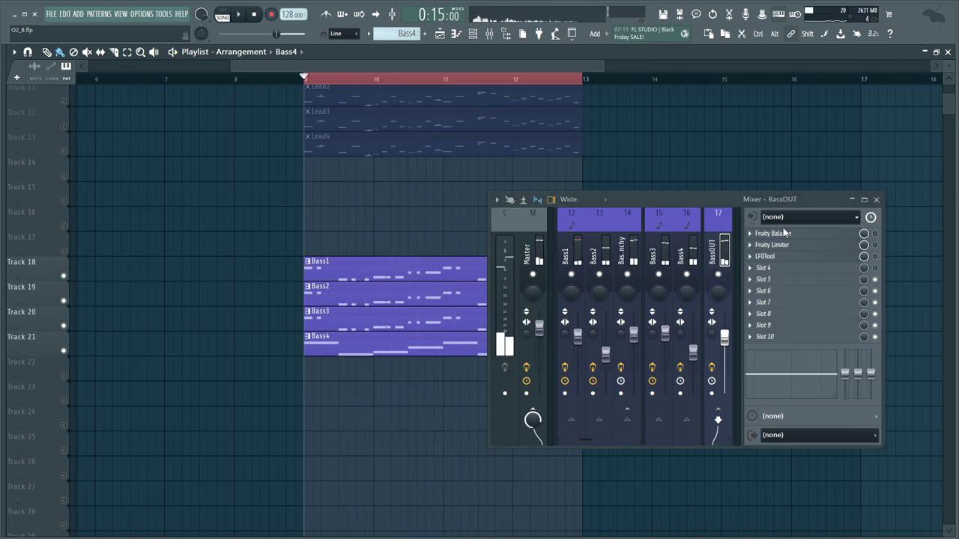
Step: Open and enable the BassOUT track's Fruity Balance, Fruity Limiter and LFOTool during playback, and close their windows and the mixer
click(782, 228)
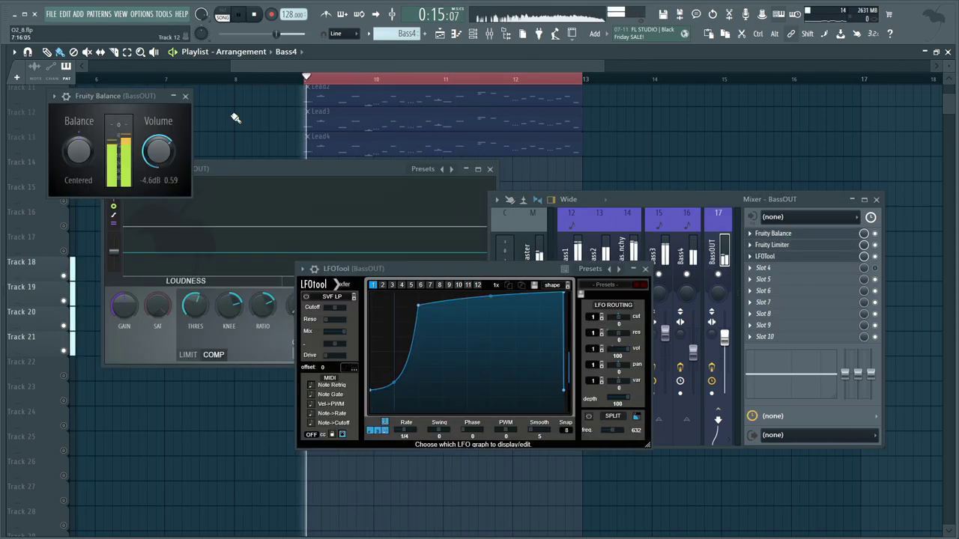
click(862, 267)
click(438, 267)
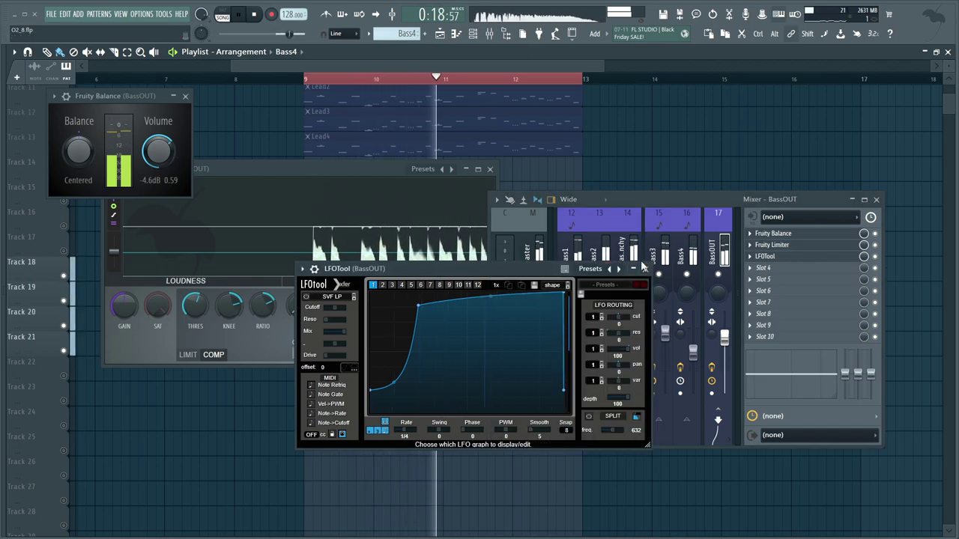
click(653, 268)
click(490, 169)
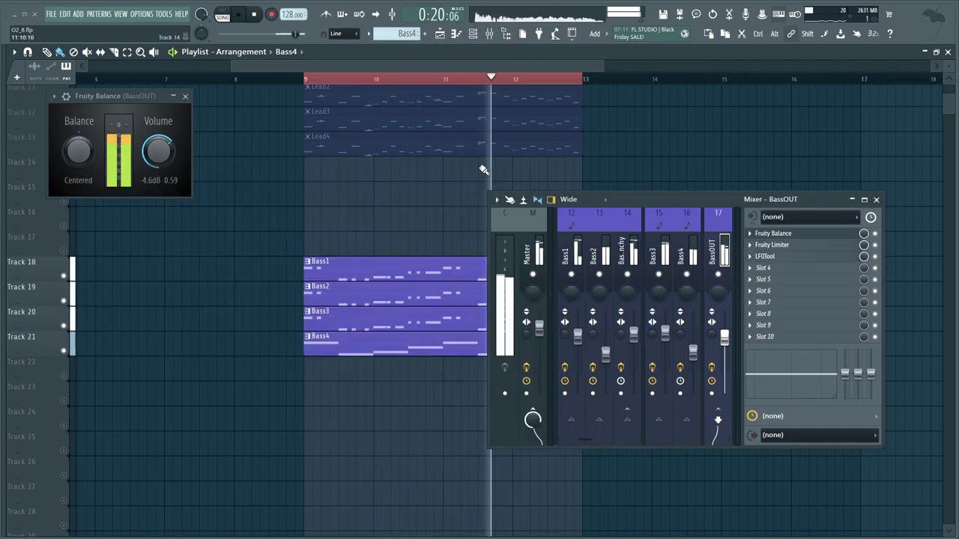
click(186, 97)
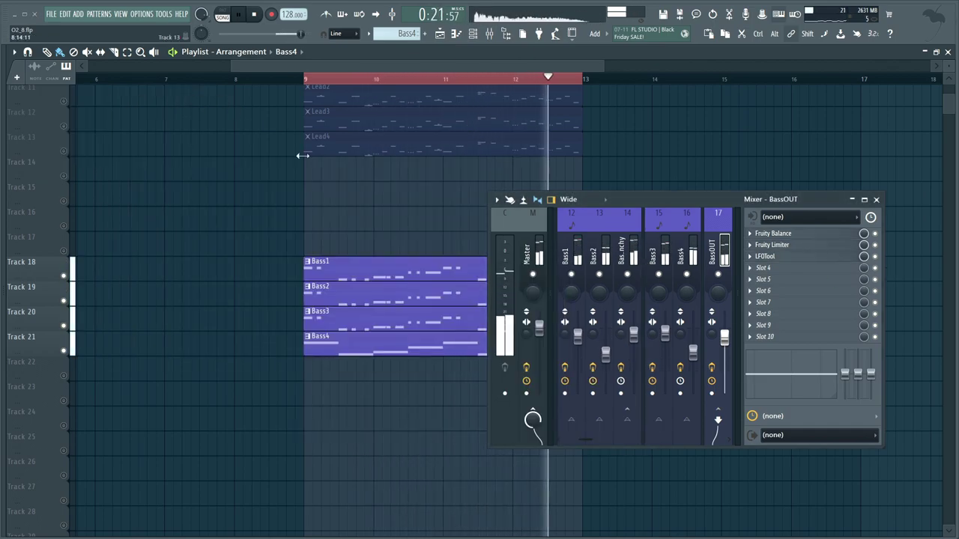
click(876, 199)
scroll(235, 243, up, 2)
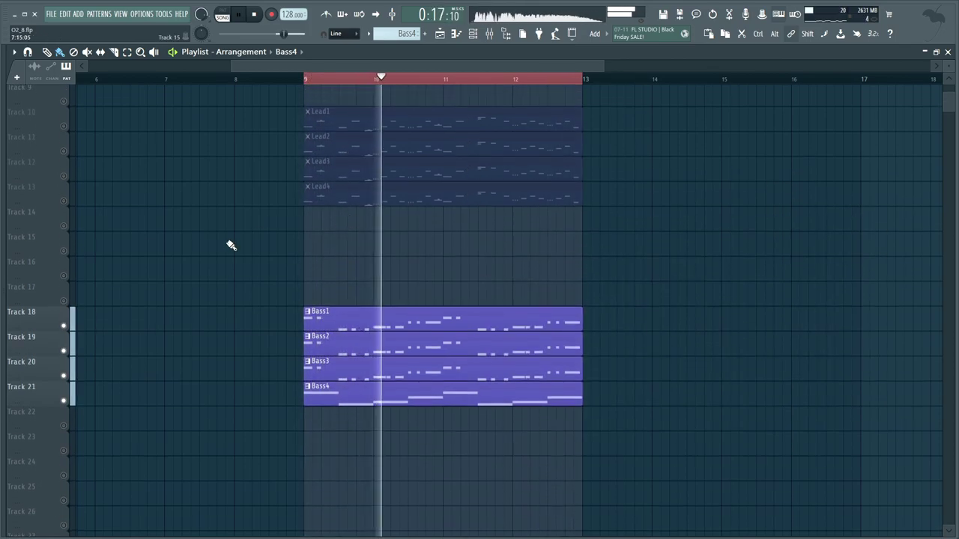
Step: Play the four lead tracks together with the four bass tracks and stop playback
scroll(225, 239, up, 2)
key(space)
key(space)
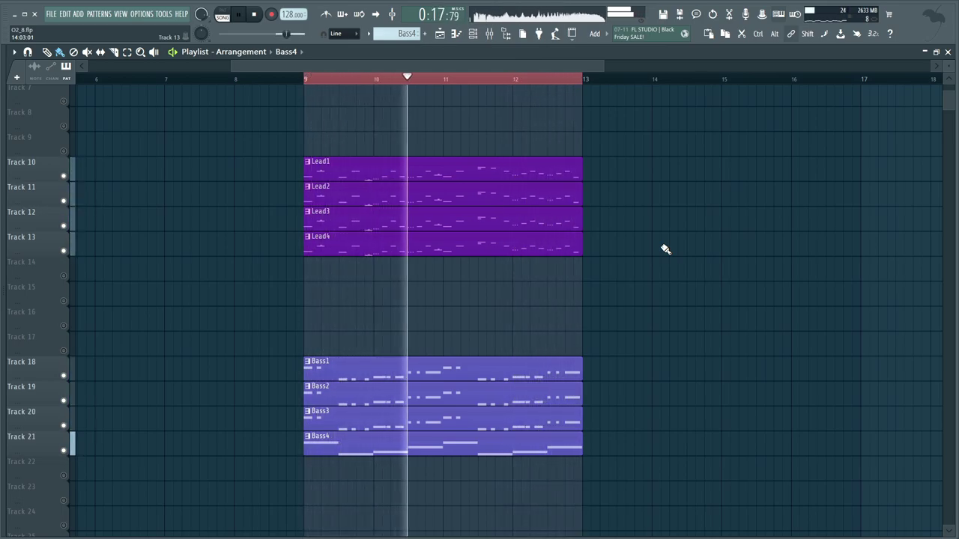
key(space)
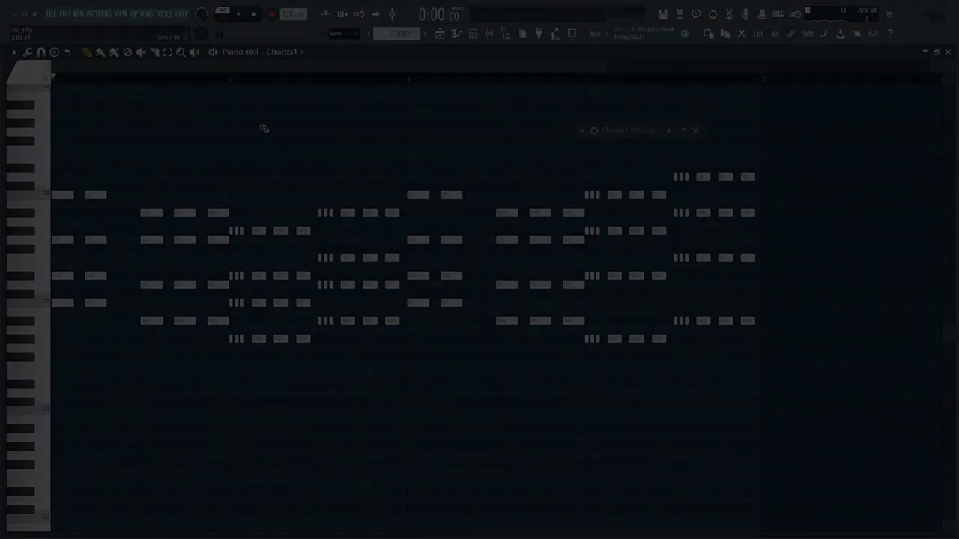
Step: Play the Chords1 and Chords2 patterns and examine their Serum patches, CH - Tell It To My Heart and CH - Distracted
key(space)
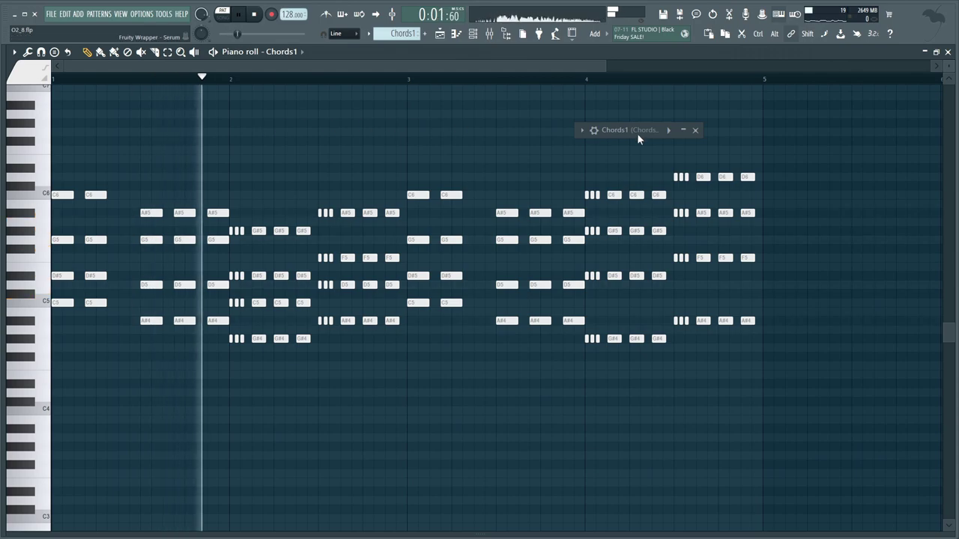
click(683, 131)
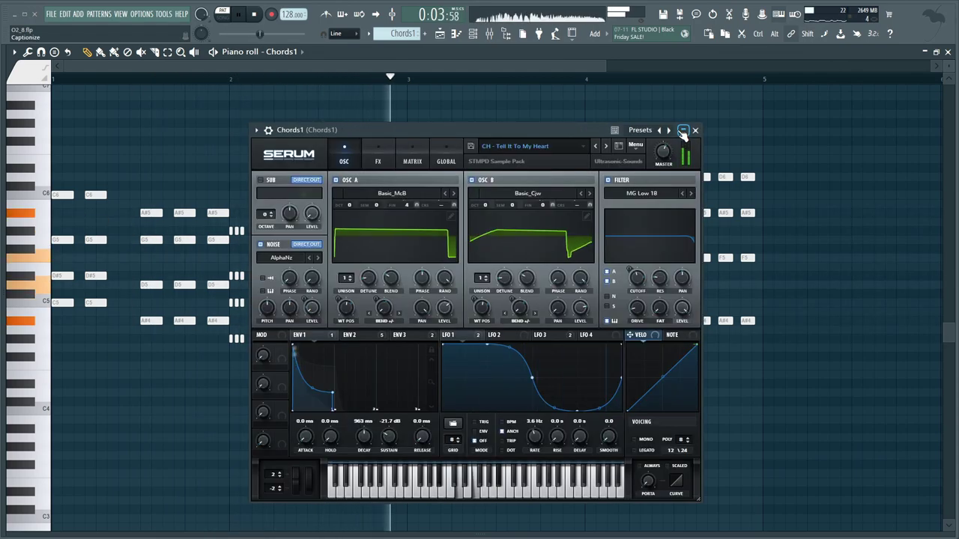
click(695, 131)
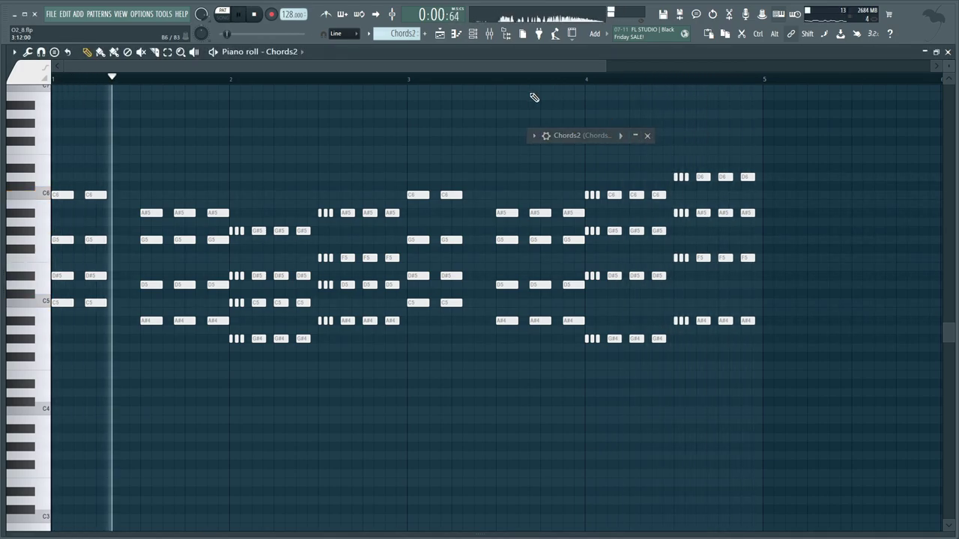
click(636, 136)
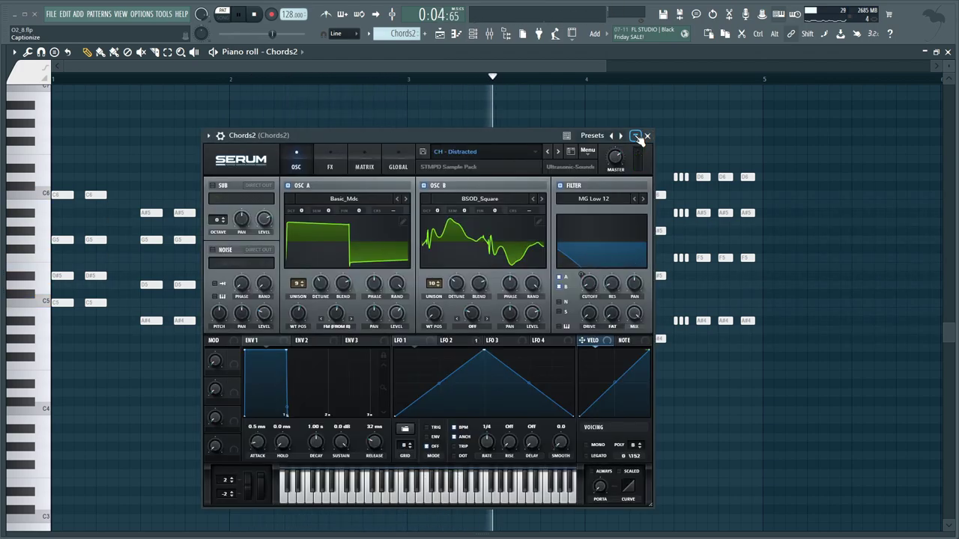
click(648, 137)
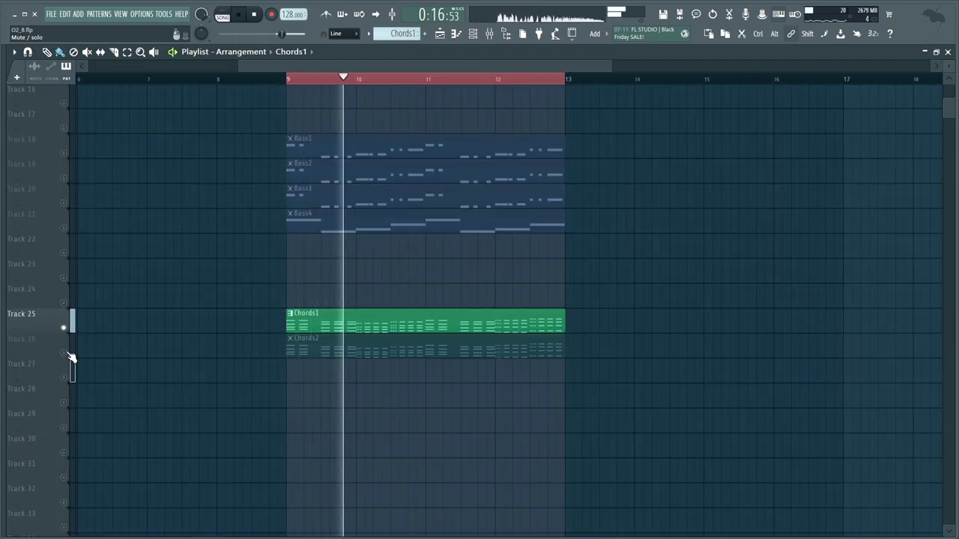
Step: Unmute the Chords2 track beside Chords1 and play both layers while inspecting the Chords1, Chords2 and ChordsOUT mixer tracks
click(68, 353)
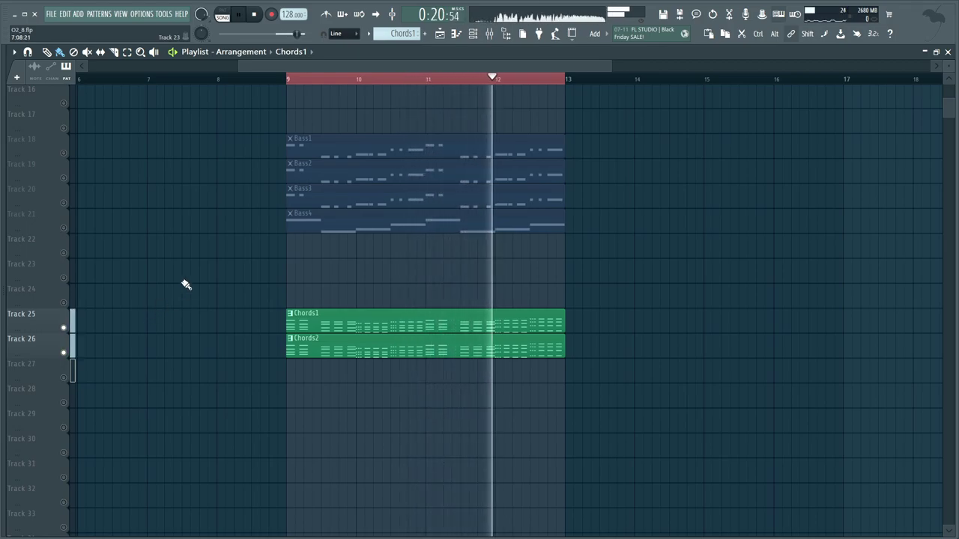
key(space)
key(F9)
key(space)
click(598, 284)
click(634, 281)
click(653, 296)
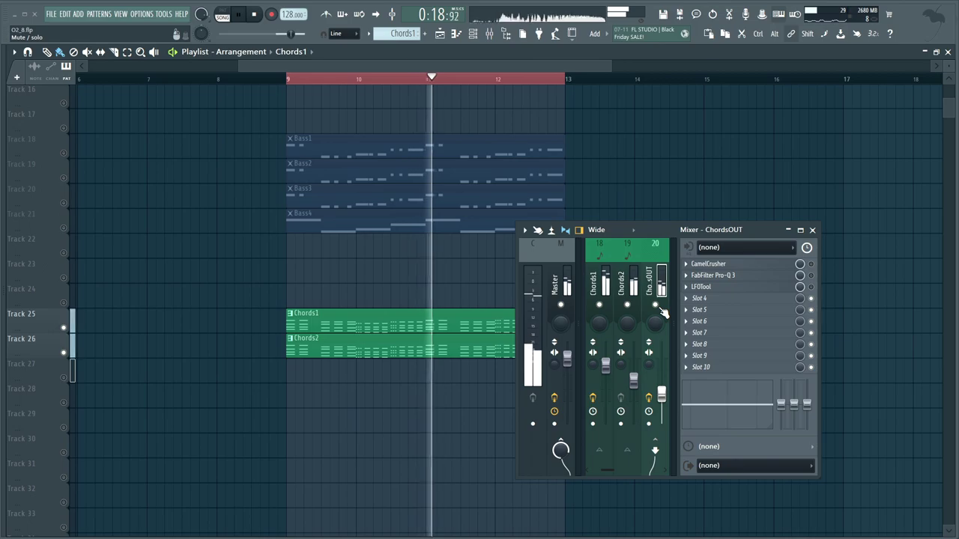
Step: Examine the ChordsOUT track's CamelCrusher, FabFilter Pro-Q 3 and LFOTool during playback, and close their windows
key(space)
key(space)
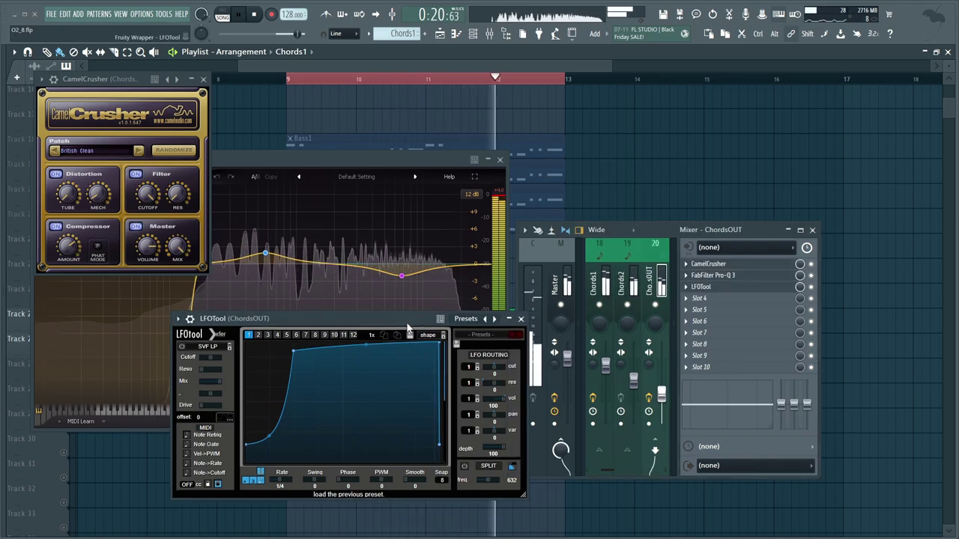
click(511, 321)
click(500, 159)
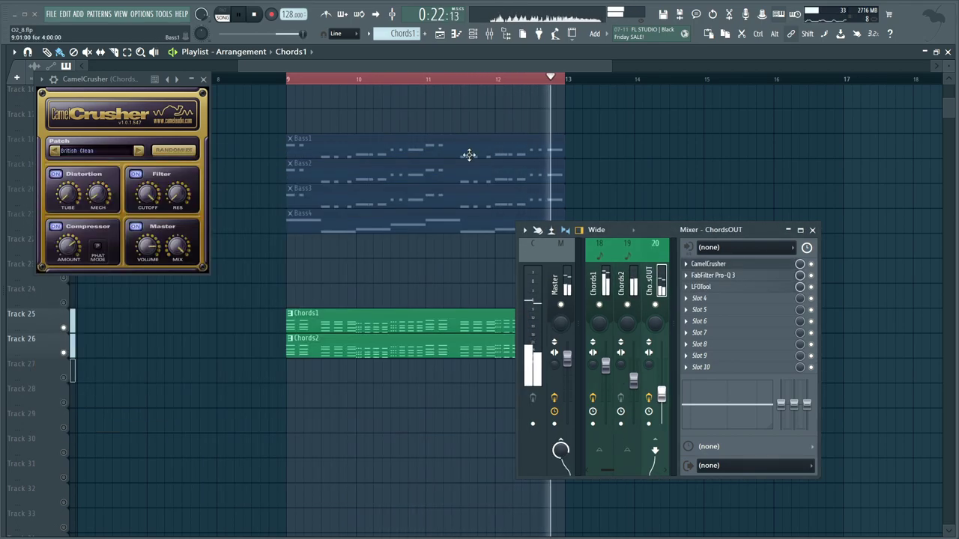
click(203, 78)
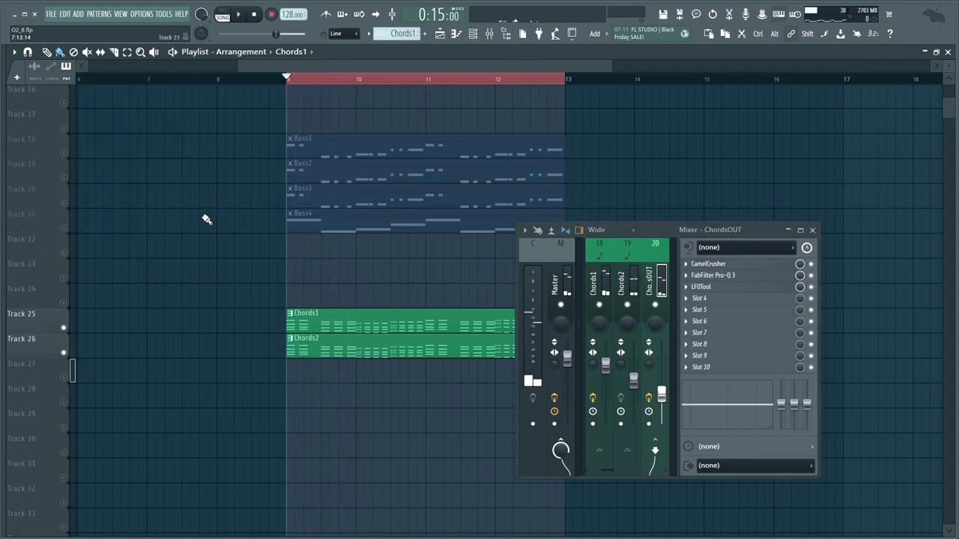
Step: Unmute the lead and bass tracks to play with the chords, and check the levels of all layers in the mixer
scroll(71, 262, up, 6)
click(71, 205)
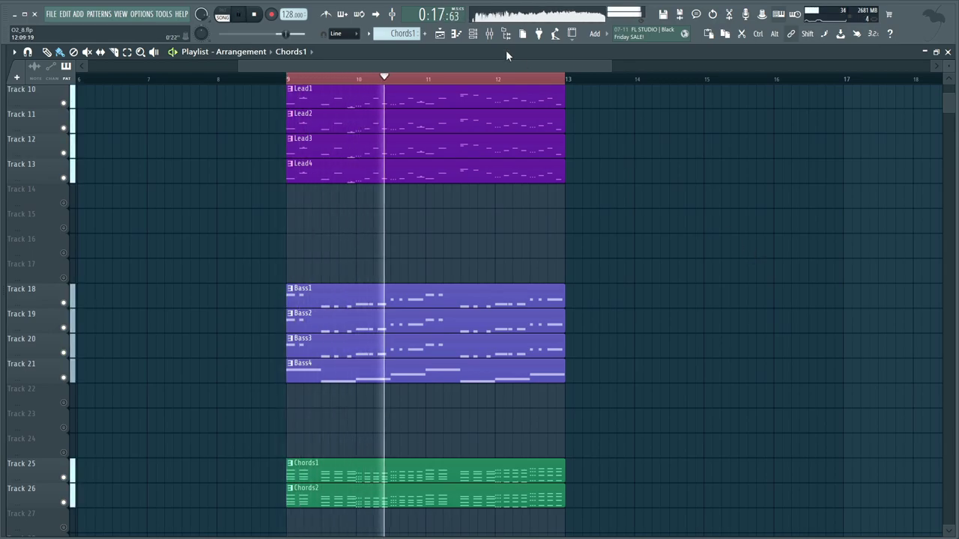
click(490, 34)
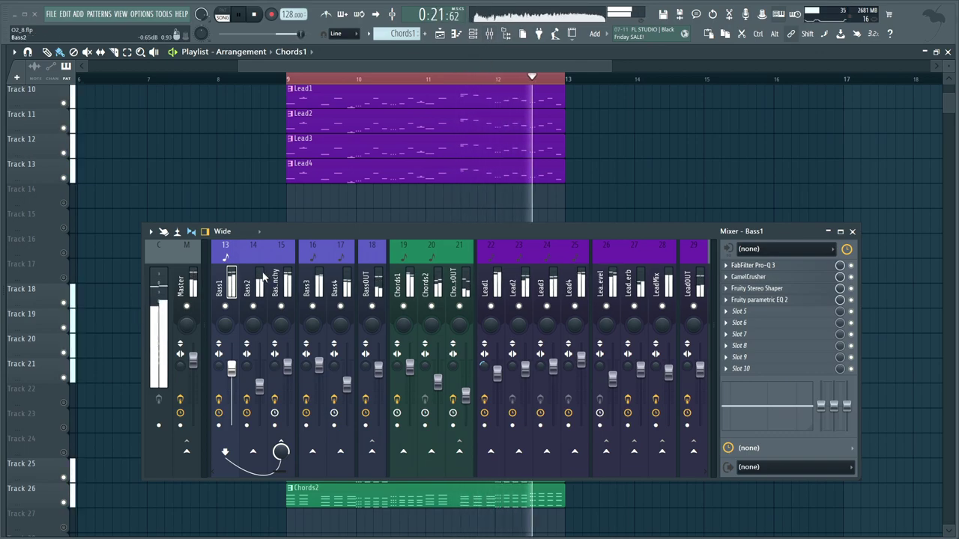
click(853, 232)
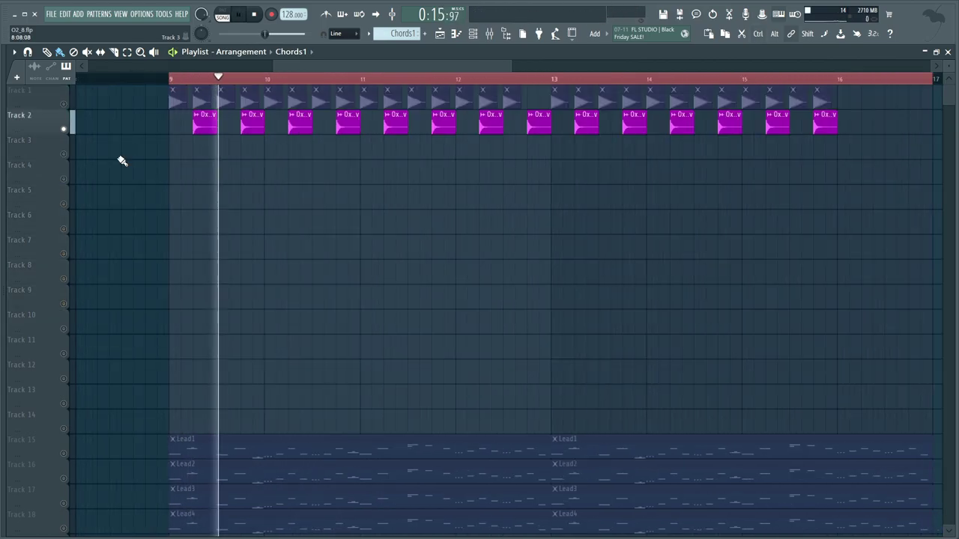
Step: Audition the drum tracks one at a time in solo, including the Drum Loop 47, 53 and 81 tracks
click(65, 103)
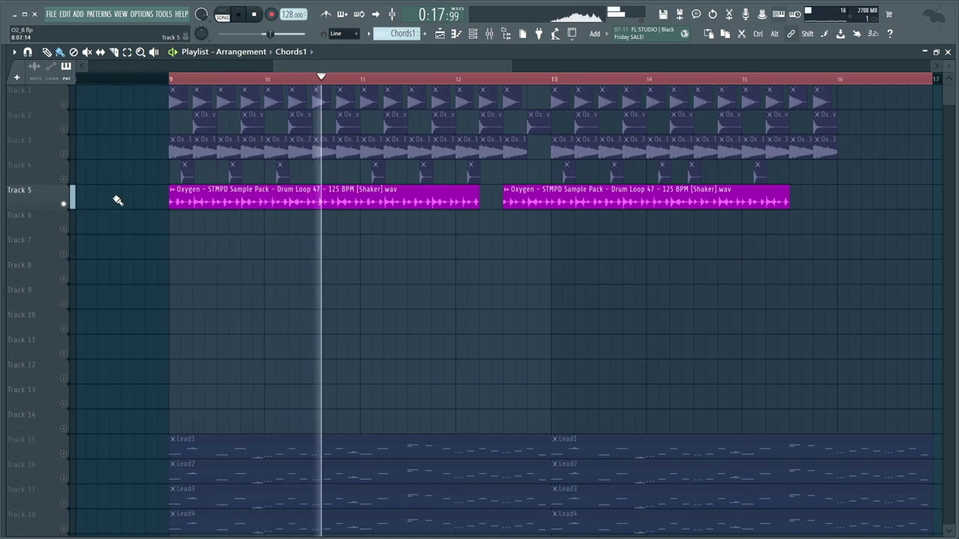
key(space)
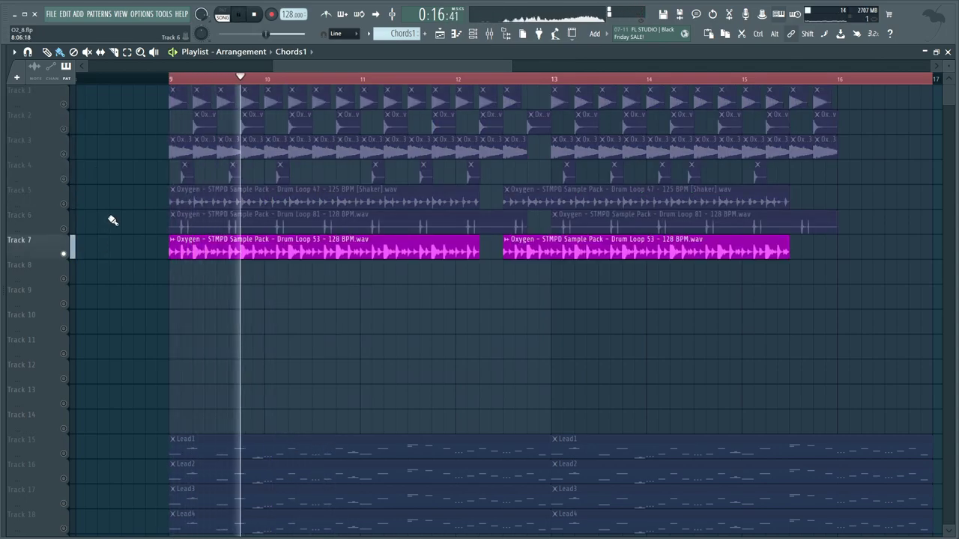
right_click(66, 231)
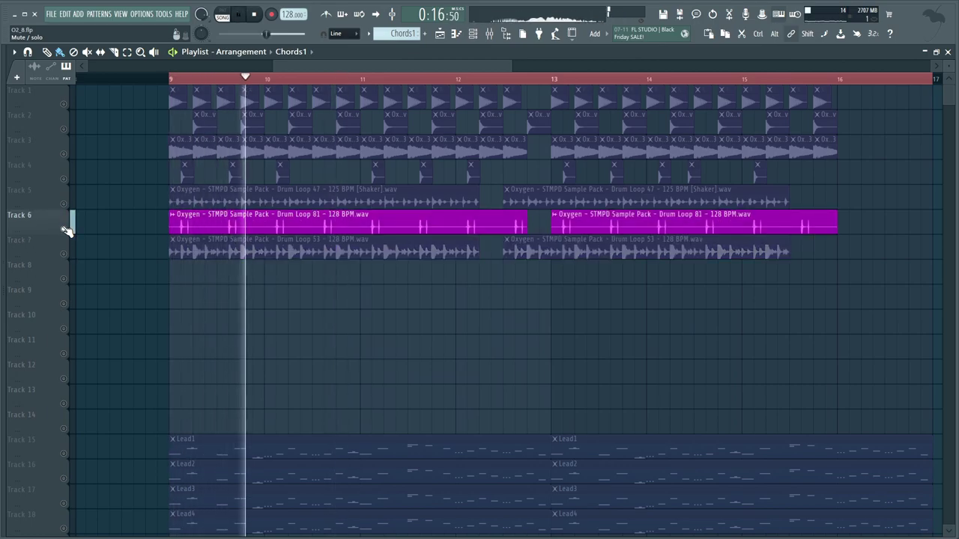
key(space)
Step: Unmute drum tracks 1 to 7 for playback and move the second Drum Loop 47 and 53 clips to bar 13
drag(63, 204, 96, 245)
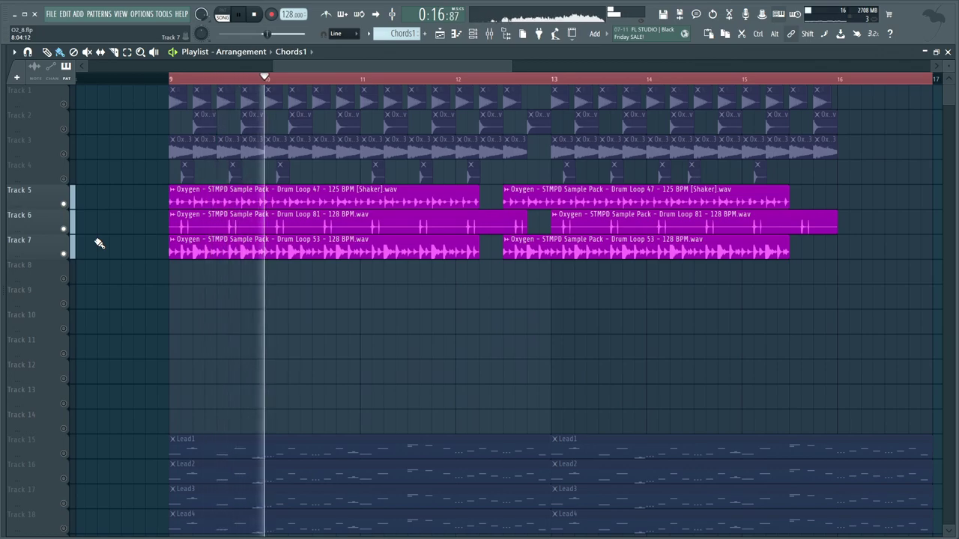
key(space)
drag(66, 178, 108, 138)
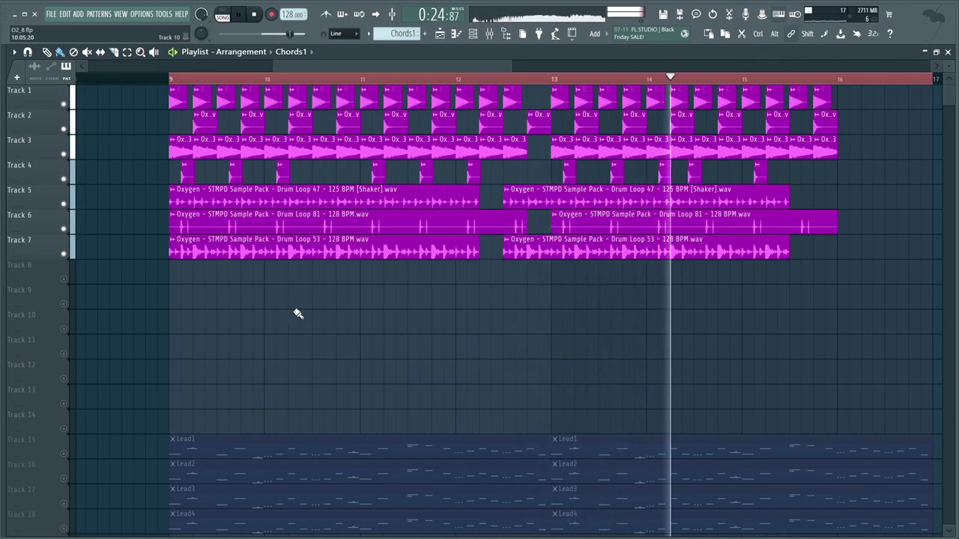
click(588, 198)
Step: Solo tracks 8, 9 and 10 one after the other, and unmute tracks 1 to 10 together
right_click(63, 278)
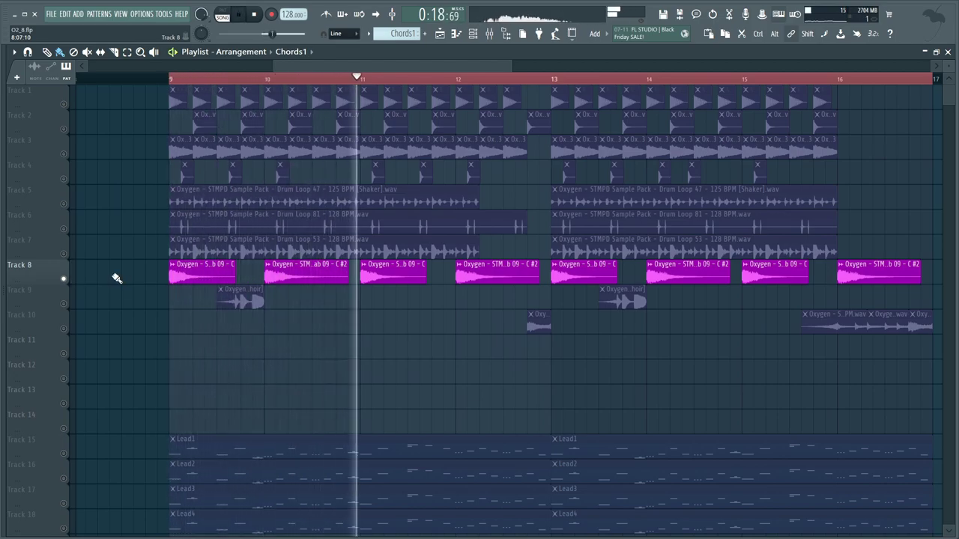
right_click(66, 304)
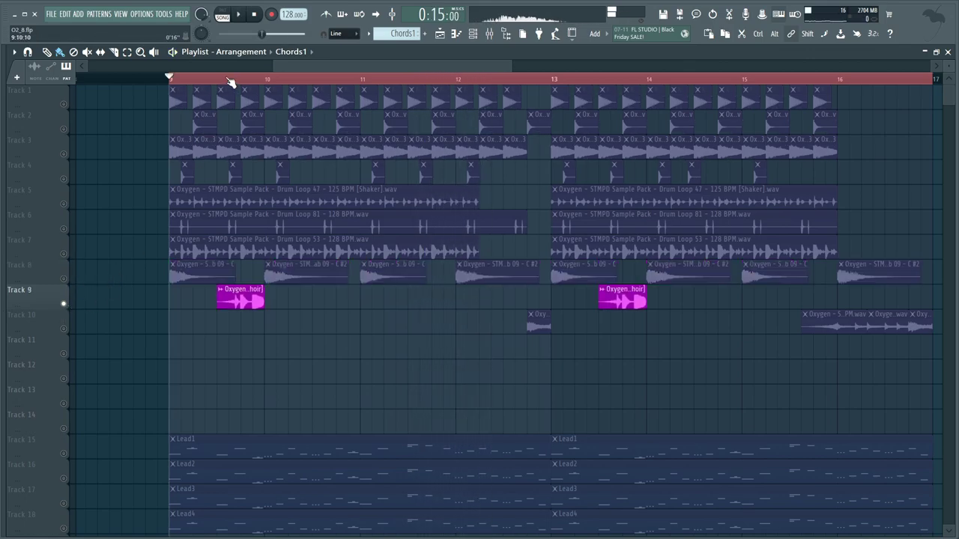
key(space)
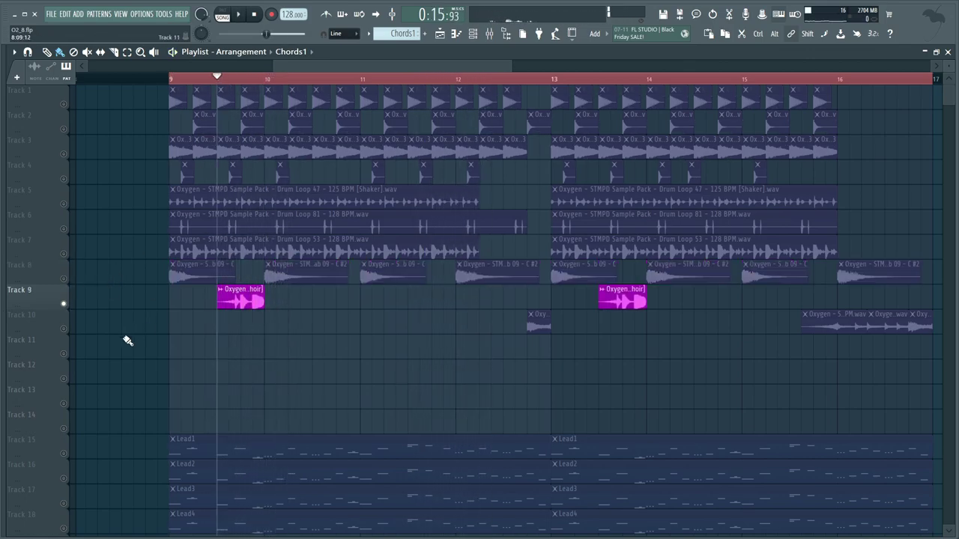
right_click(66, 329)
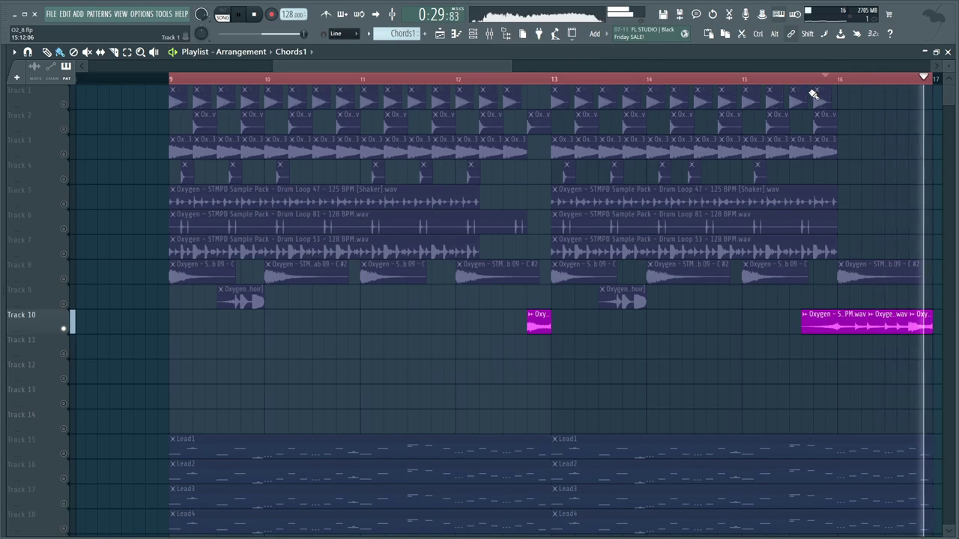
click(63, 179)
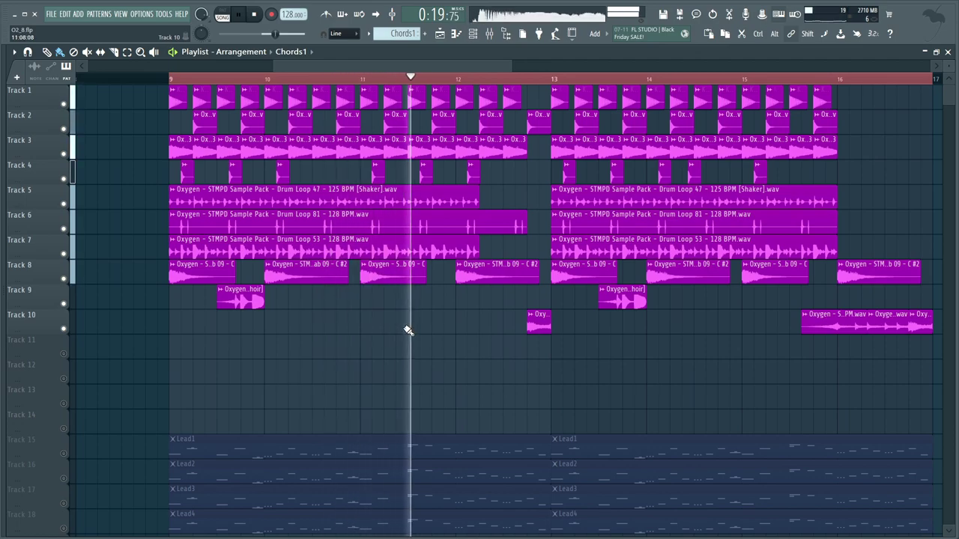
ctrl+scroll(426, 346, down, 4)
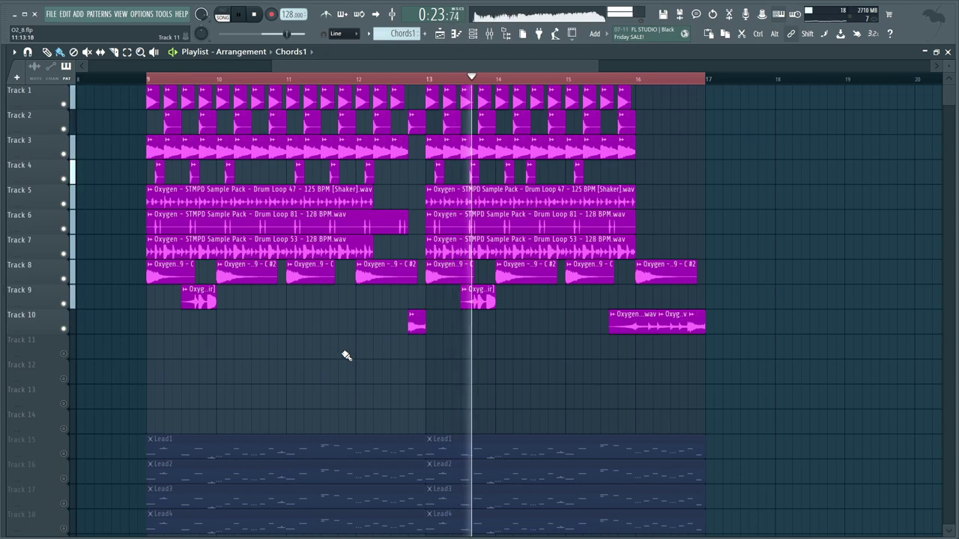
click(372, 201)
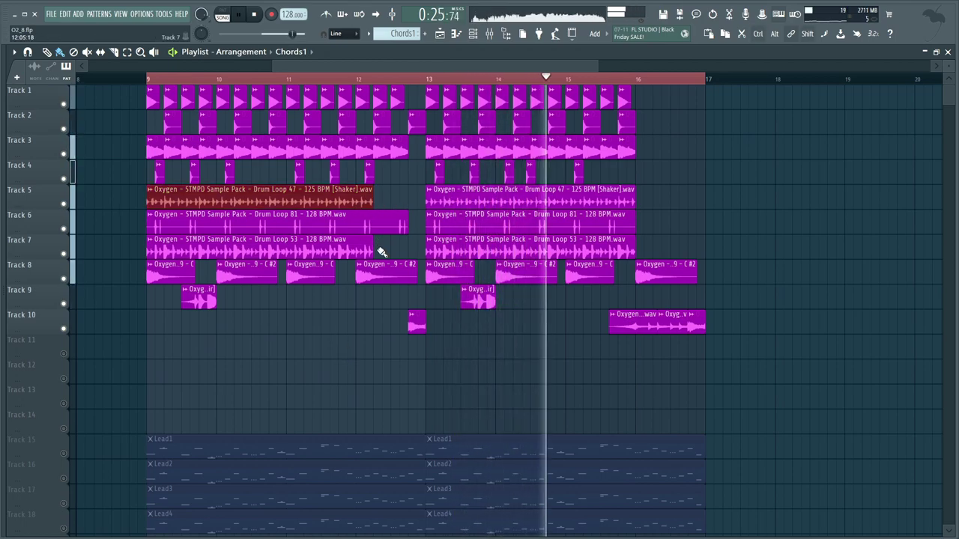
shift+click(372, 251)
click(392, 200)
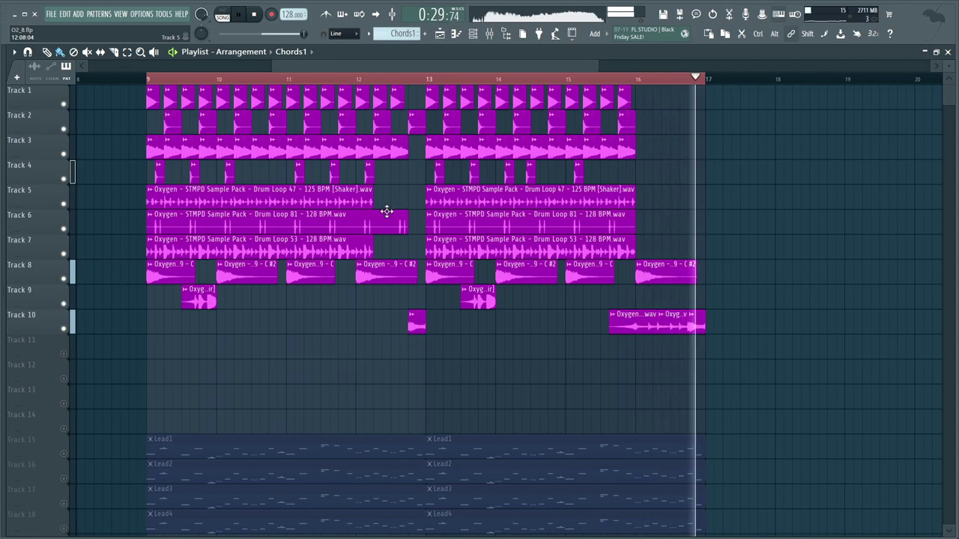
Step: Unmute the Lead1 to Lead4 tracks on playlist tracks 15 to 18 during playback
scroll(100, 332, down, 5)
click(64, 328)
click(65, 354)
click(64, 378)
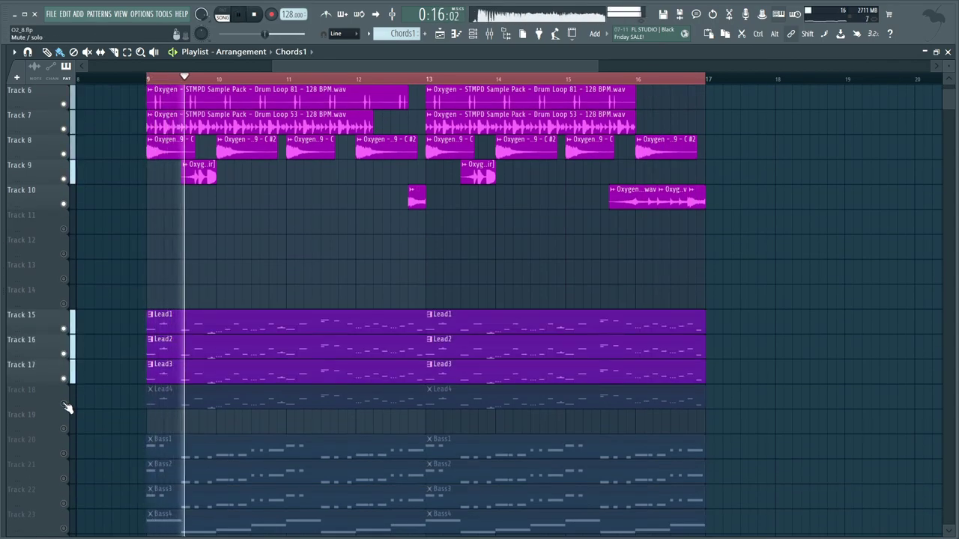
click(65, 403)
Step: Unmute the Bass1 to Bass4 tracks on playlist tracks 20 to 23
scroll(65, 403, down, 3)
click(63, 378)
click(64, 403)
click(64, 428)
click(64, 452)
Step: Unmute the Chords1 and Chords2 tracks and review the full eight-bar arrangement during playback
scroll(63, 442, down, 4)
click(64, 403)
click(64, 428)
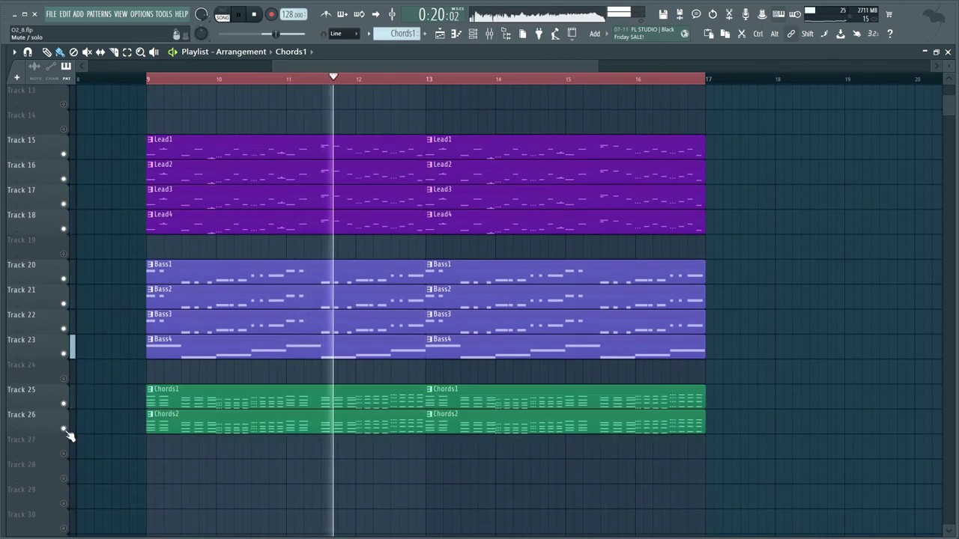
scroll(124, 400, down, 1)
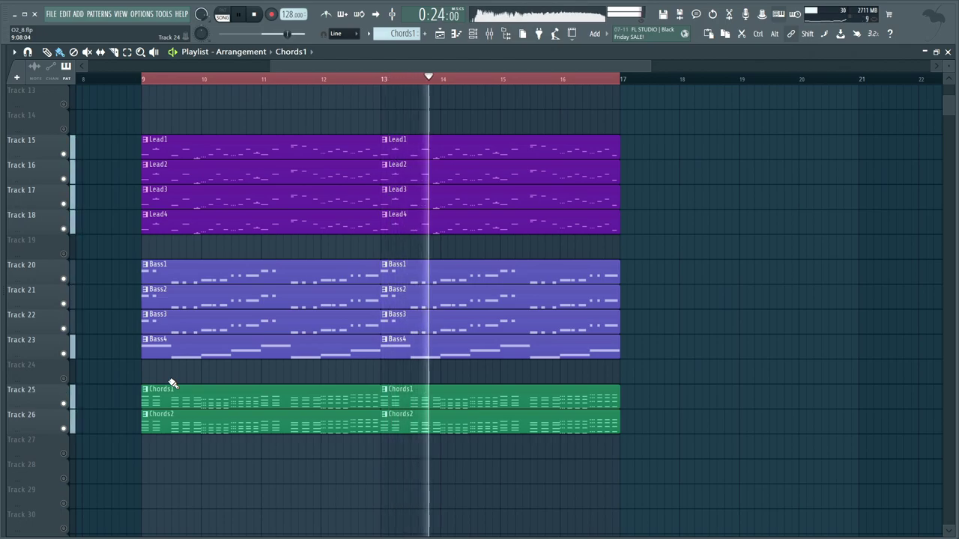
scroll(173, 379, up, 12)
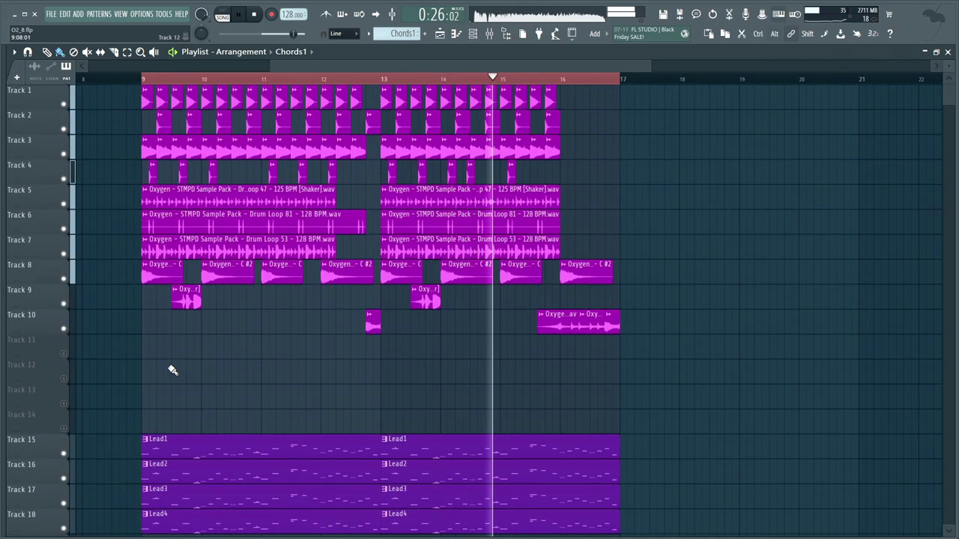
scroll(173, 370, down, 6)
scroll(172, 370, down, 1)
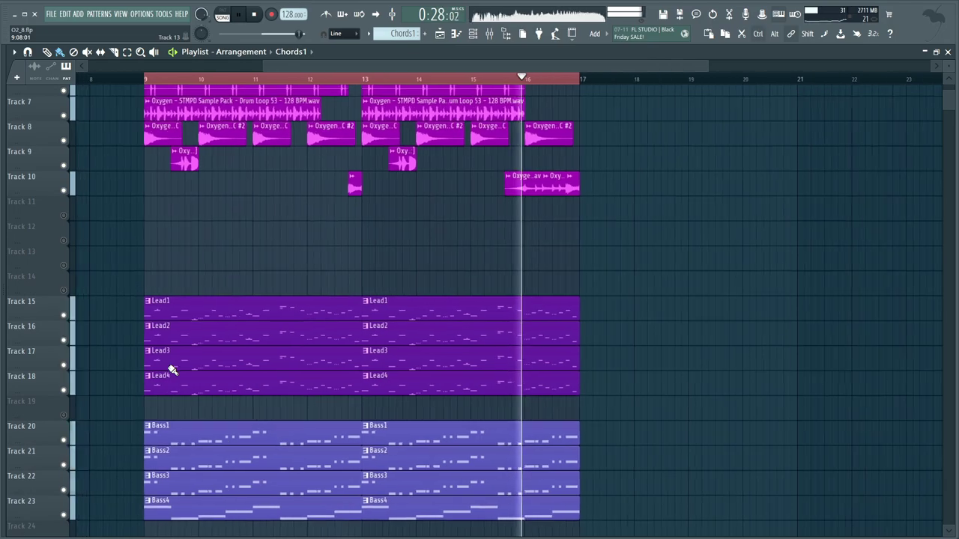
scroll(171, 370, down, 1)
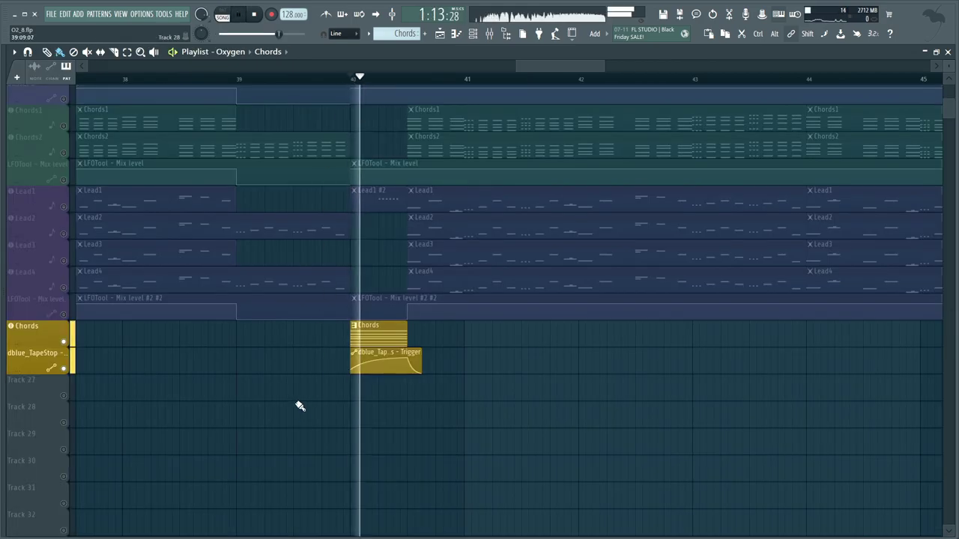
Step: Play the Chords and dblue_TapeStop clips at bar 40 of the Oxygen arrangement together with the unmuted lead tracks
key(space)
scroll(140, 318, up, 3)
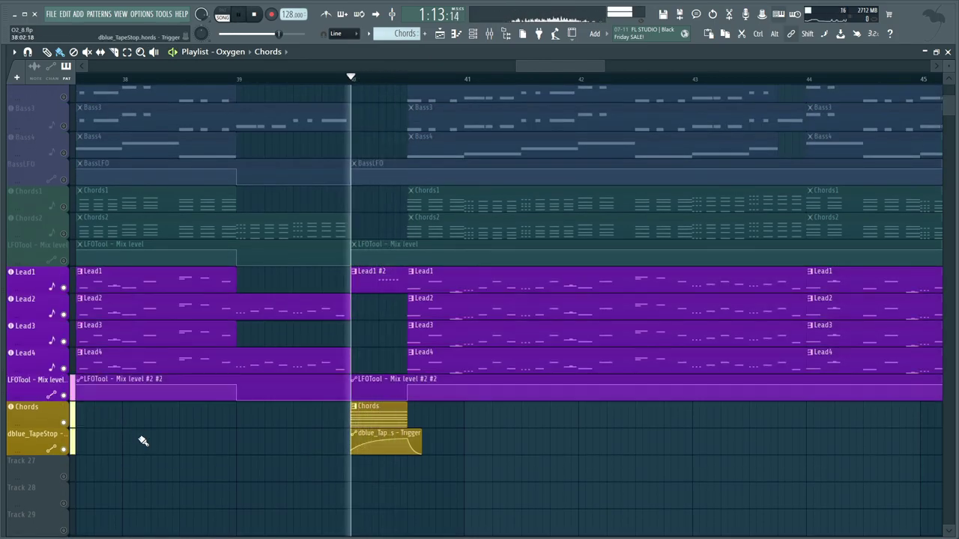
Step: Unmute the Stab 09 sample track and play it from bar 40 together with the Lead1 to Lead4 tracks
scroll(217, 460, down, 2)
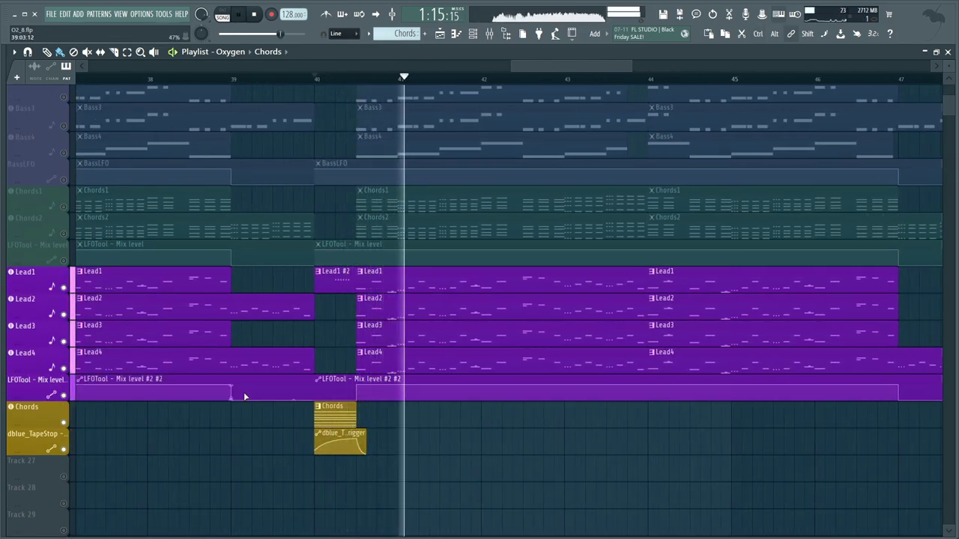
key(space)
scroll(244, 371, up, 3)
scroll(244, 371, up, 8)
click(67, 315)
key(space)
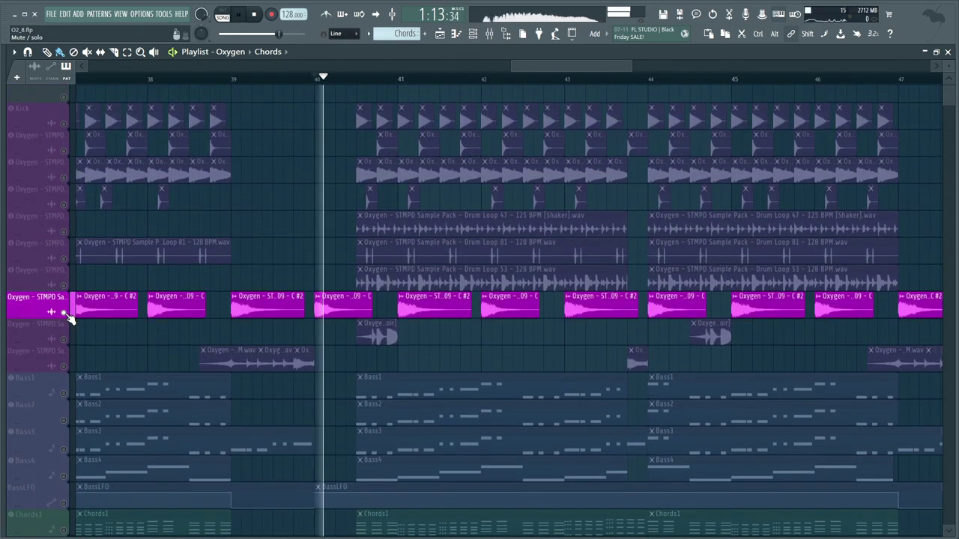
scroll(68, 318, down, 12)
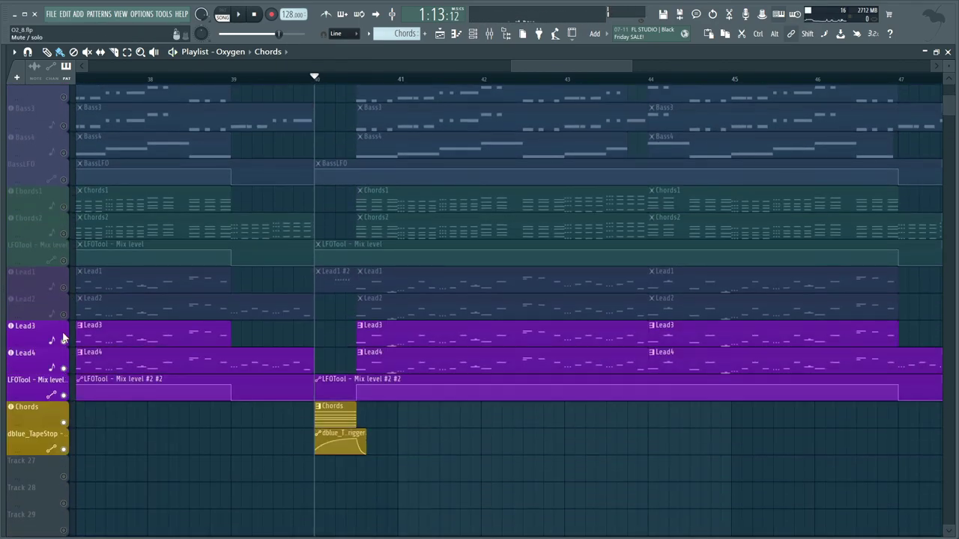
scroll(327, 322, up, 4)
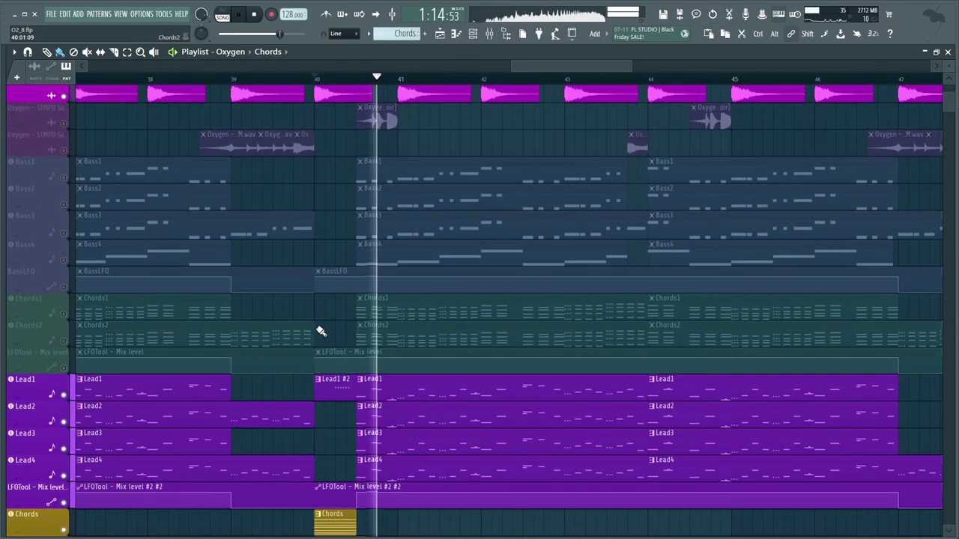
scroll(309, 330, down, 1)
scroll(310, 332, up, 1)
Step: Unmute the Bass1 to Bass4, BassLFO, Chords1, Chords2 and chord LFOTool tracks, and play them with the leads and stab
key(space)
drag(71, 373, 70, 225)
key(space)
scroll(69, 301, up, 2)
ctrl+scroll(162, 223, down, 2)
scroll(155, 235, up, 6)
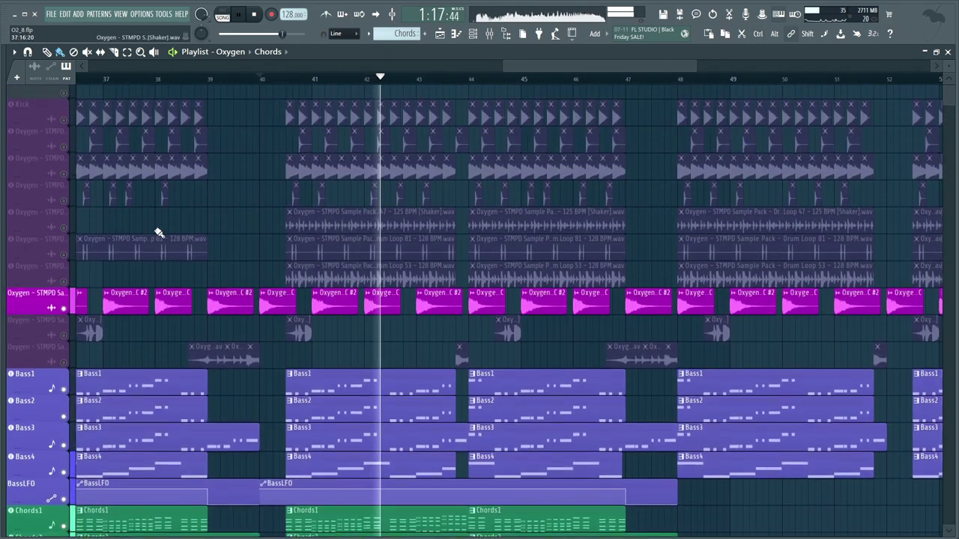
Step: Unmute the Kick and all remaining drum and sample tracks, and play the full arrangement from bar 40
key(space)
ctrl+click(69, 287)
key(space)
scroll(240, 247, down, 6)
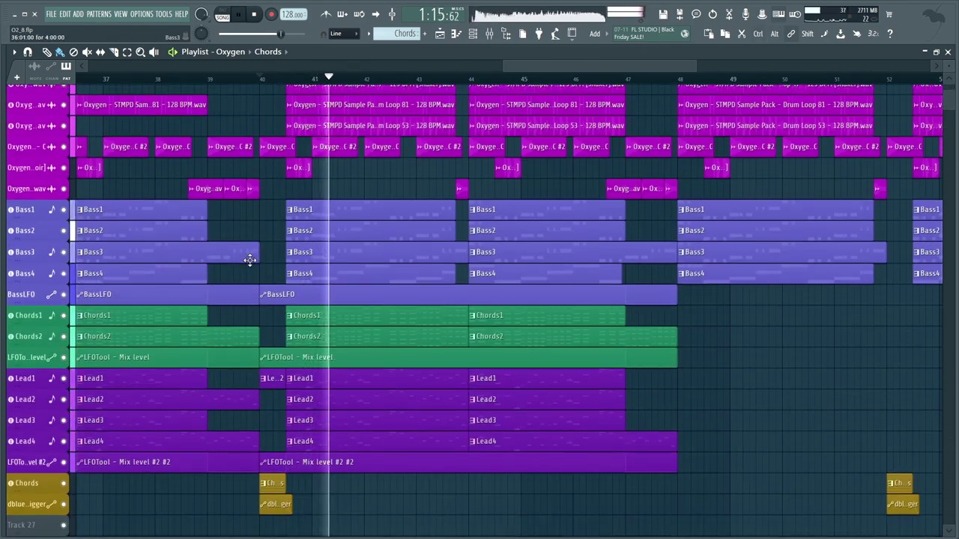
scroll(251, 259, up, 5)
scroll(251, 263, down, 8)
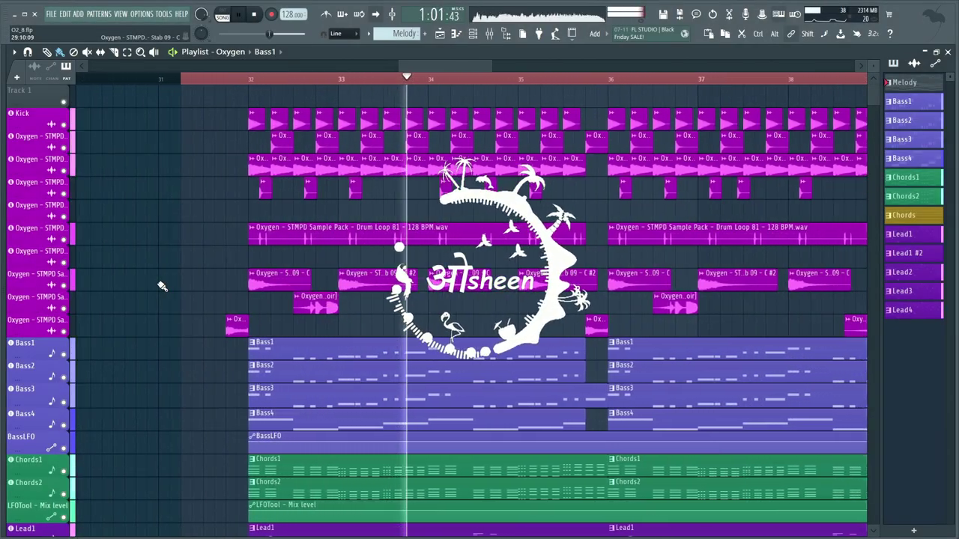
Step: Examine the mixer's drum, bass, chord and lead channels while the full Oxygen arrangement plays, and close the mixer
scroll(162, 286, down, 6)
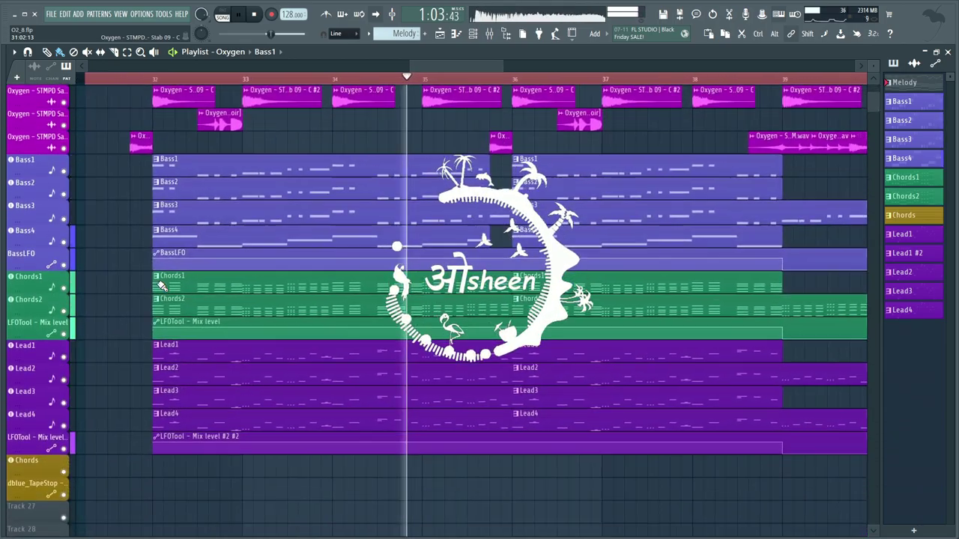
scroll(162, 286, up, 6)
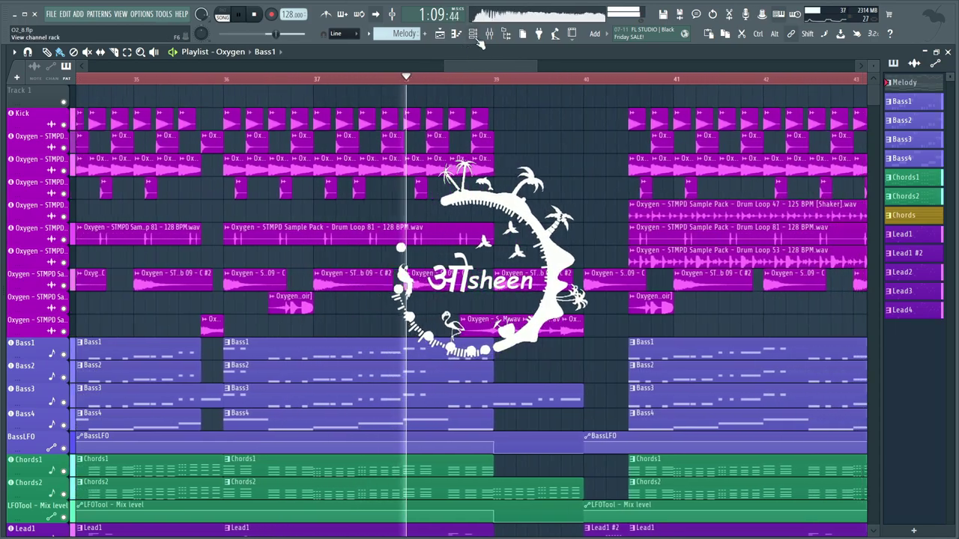
click(492, 35)
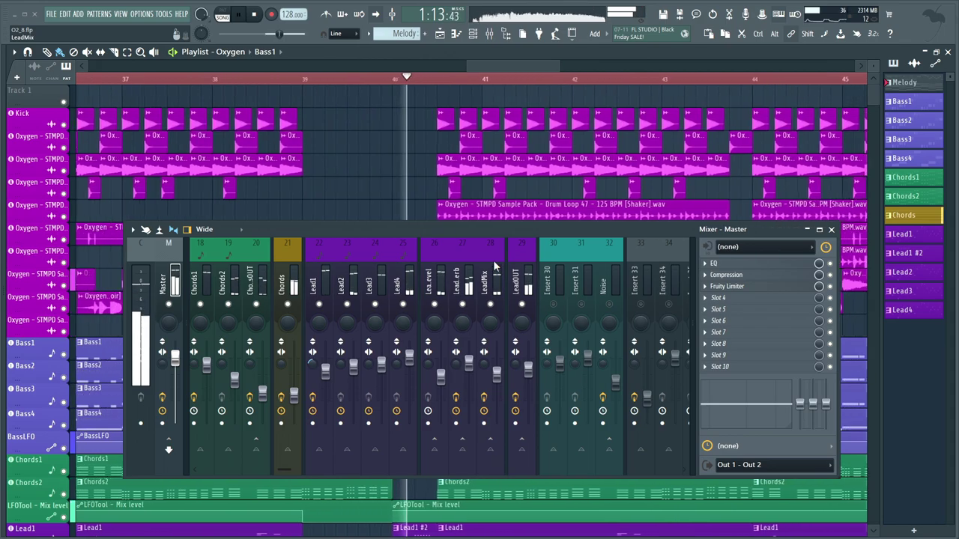
scroll(493, 263, up, 5)
scroll(493, 260, up, 12)
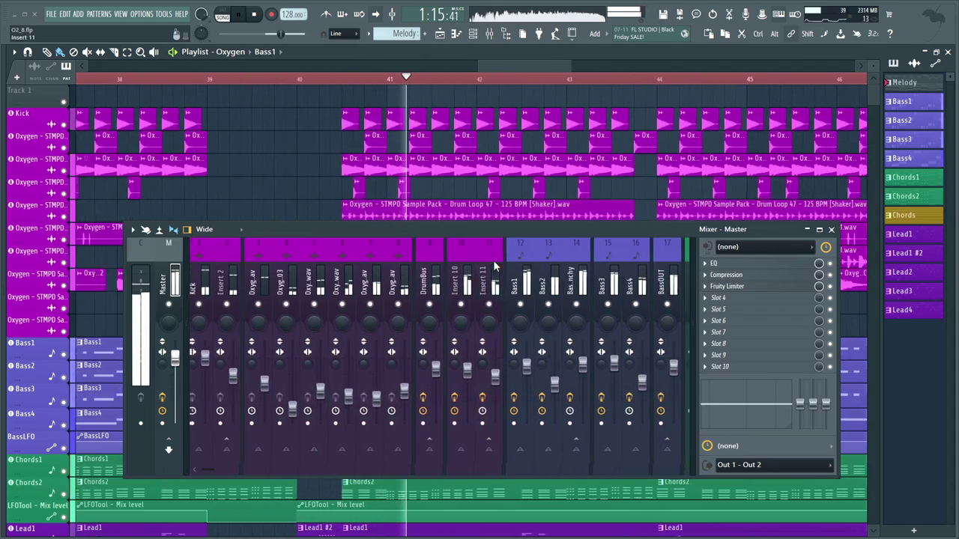
scroll(493, 262, down, 15)
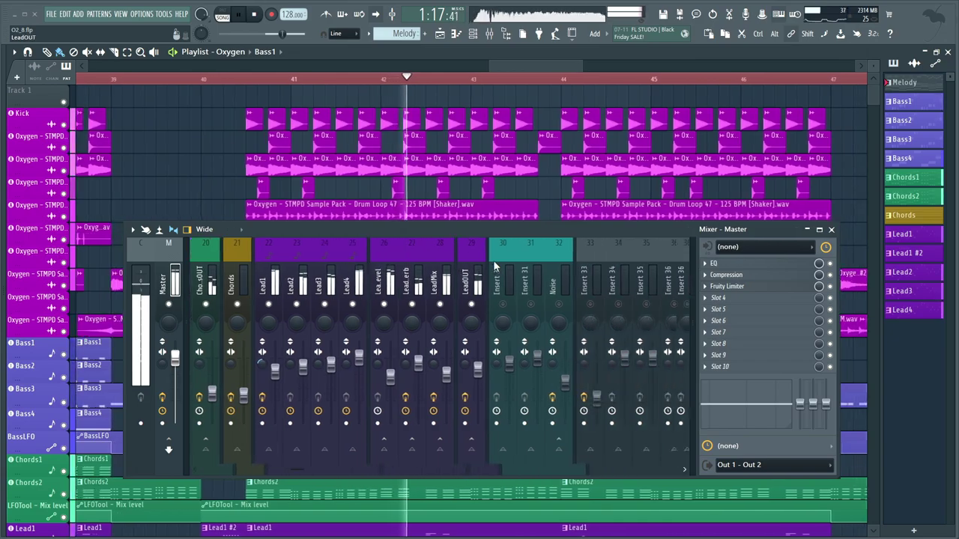
scroll(493, 262, up, 15)
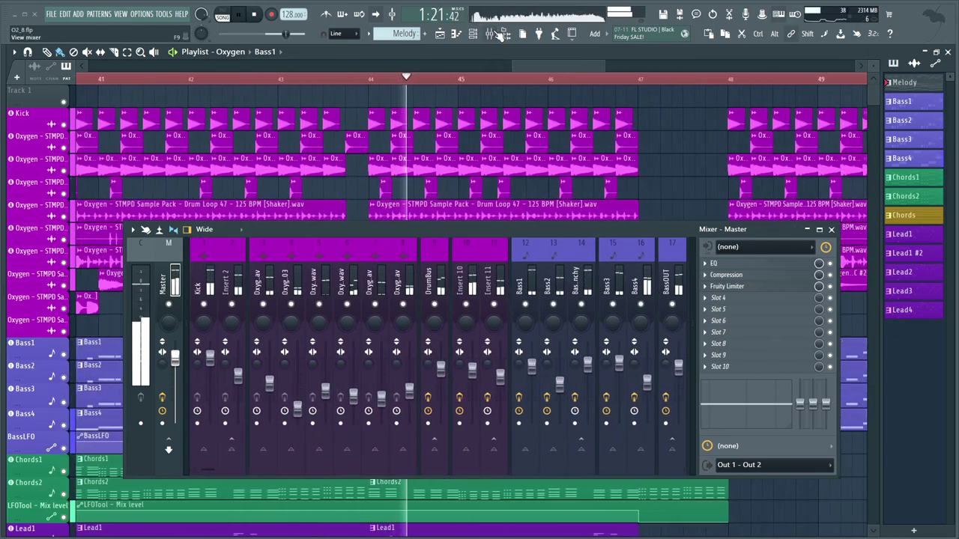
click(498, 35)
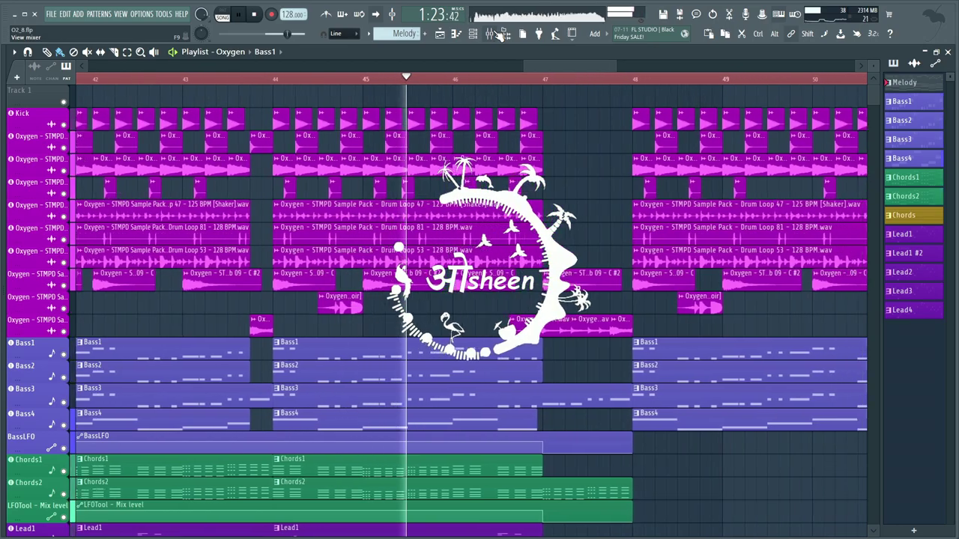
Step: Review the bass, chord, lead and drum clips around bars 44 to 53 during playback
scroll(472, 300, down, 1)
scroll(472, 299, down, 8)
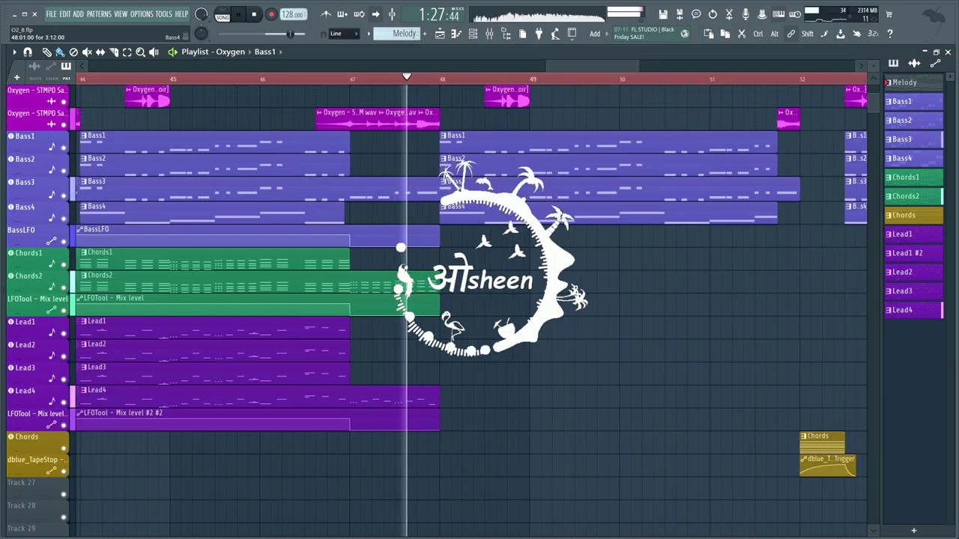
scroll(473, 300, up, 8)
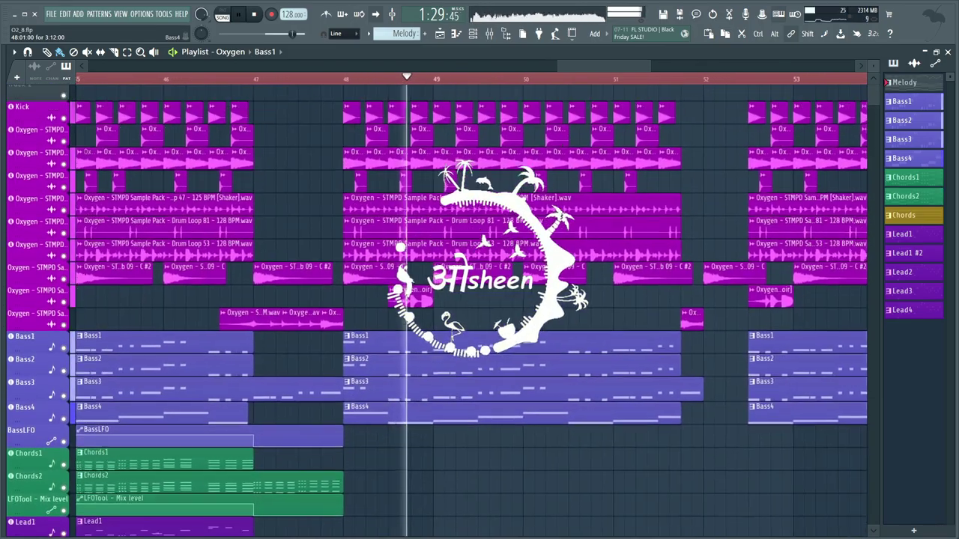